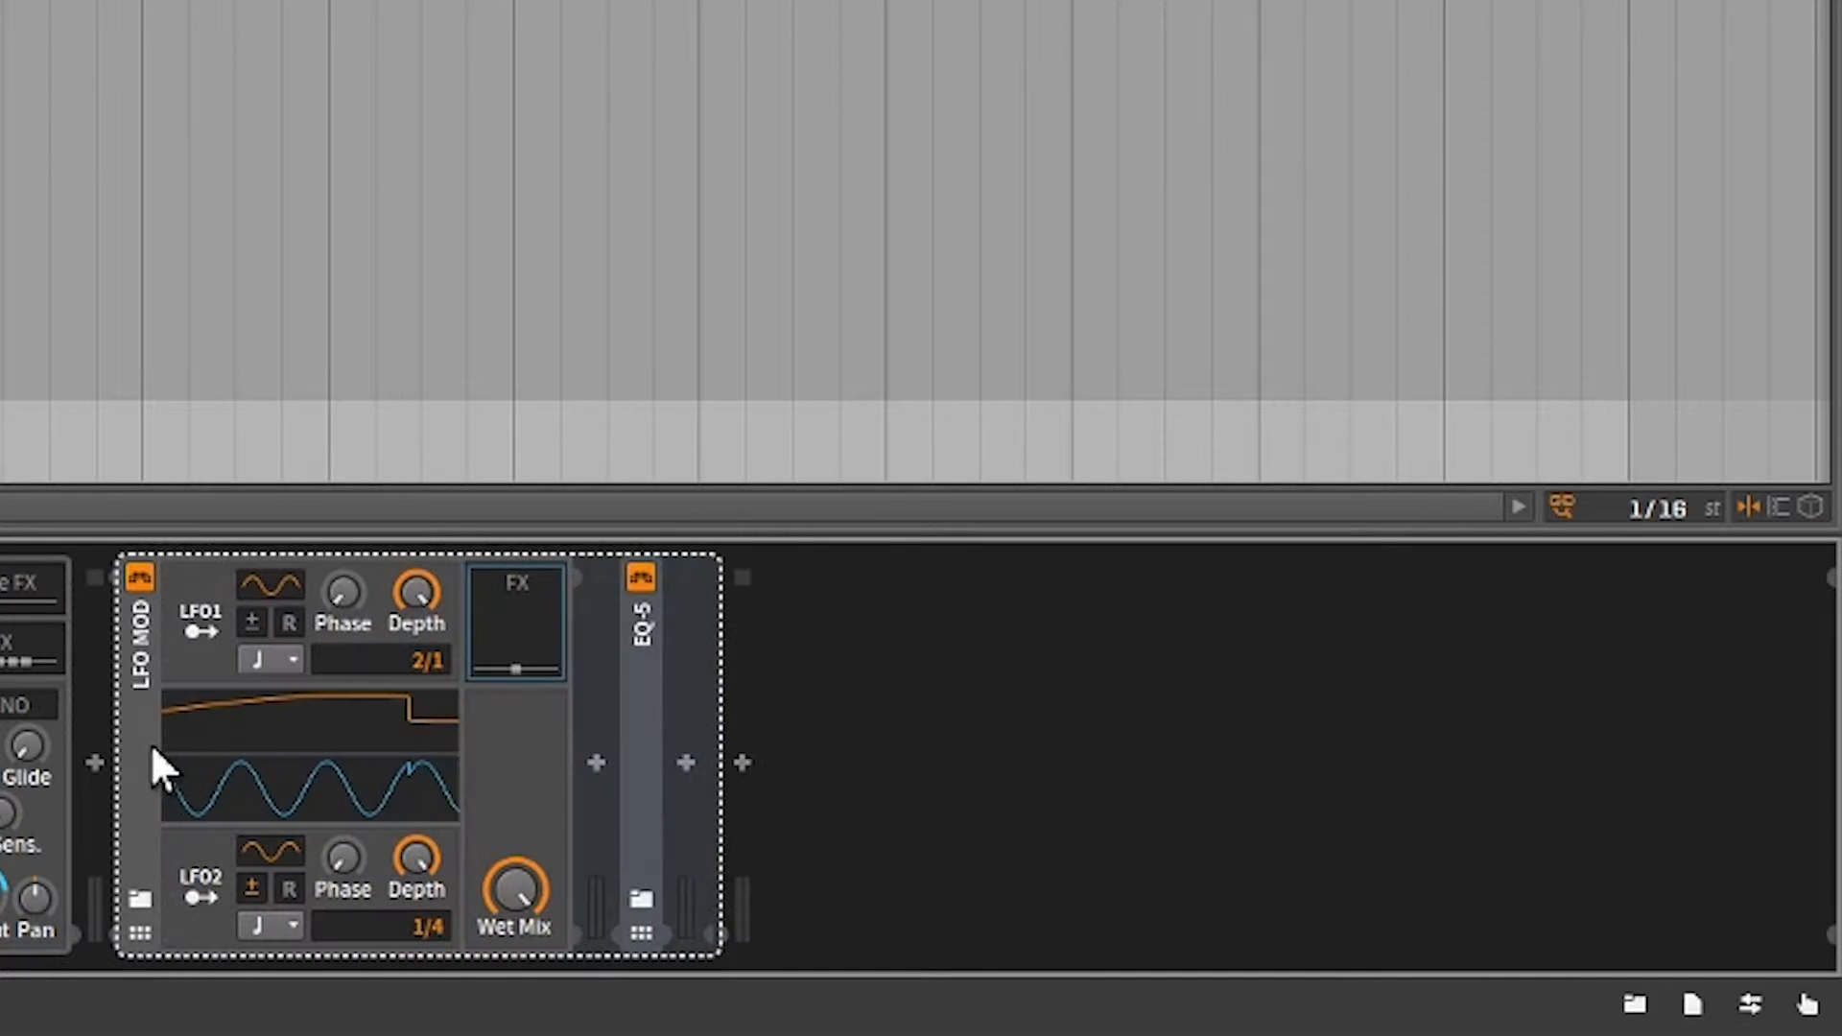
Expand the EQ-5 device inside LFO MOD's FX chain, and toggle LFO1's retrigger on and back off.
click(541, 627)
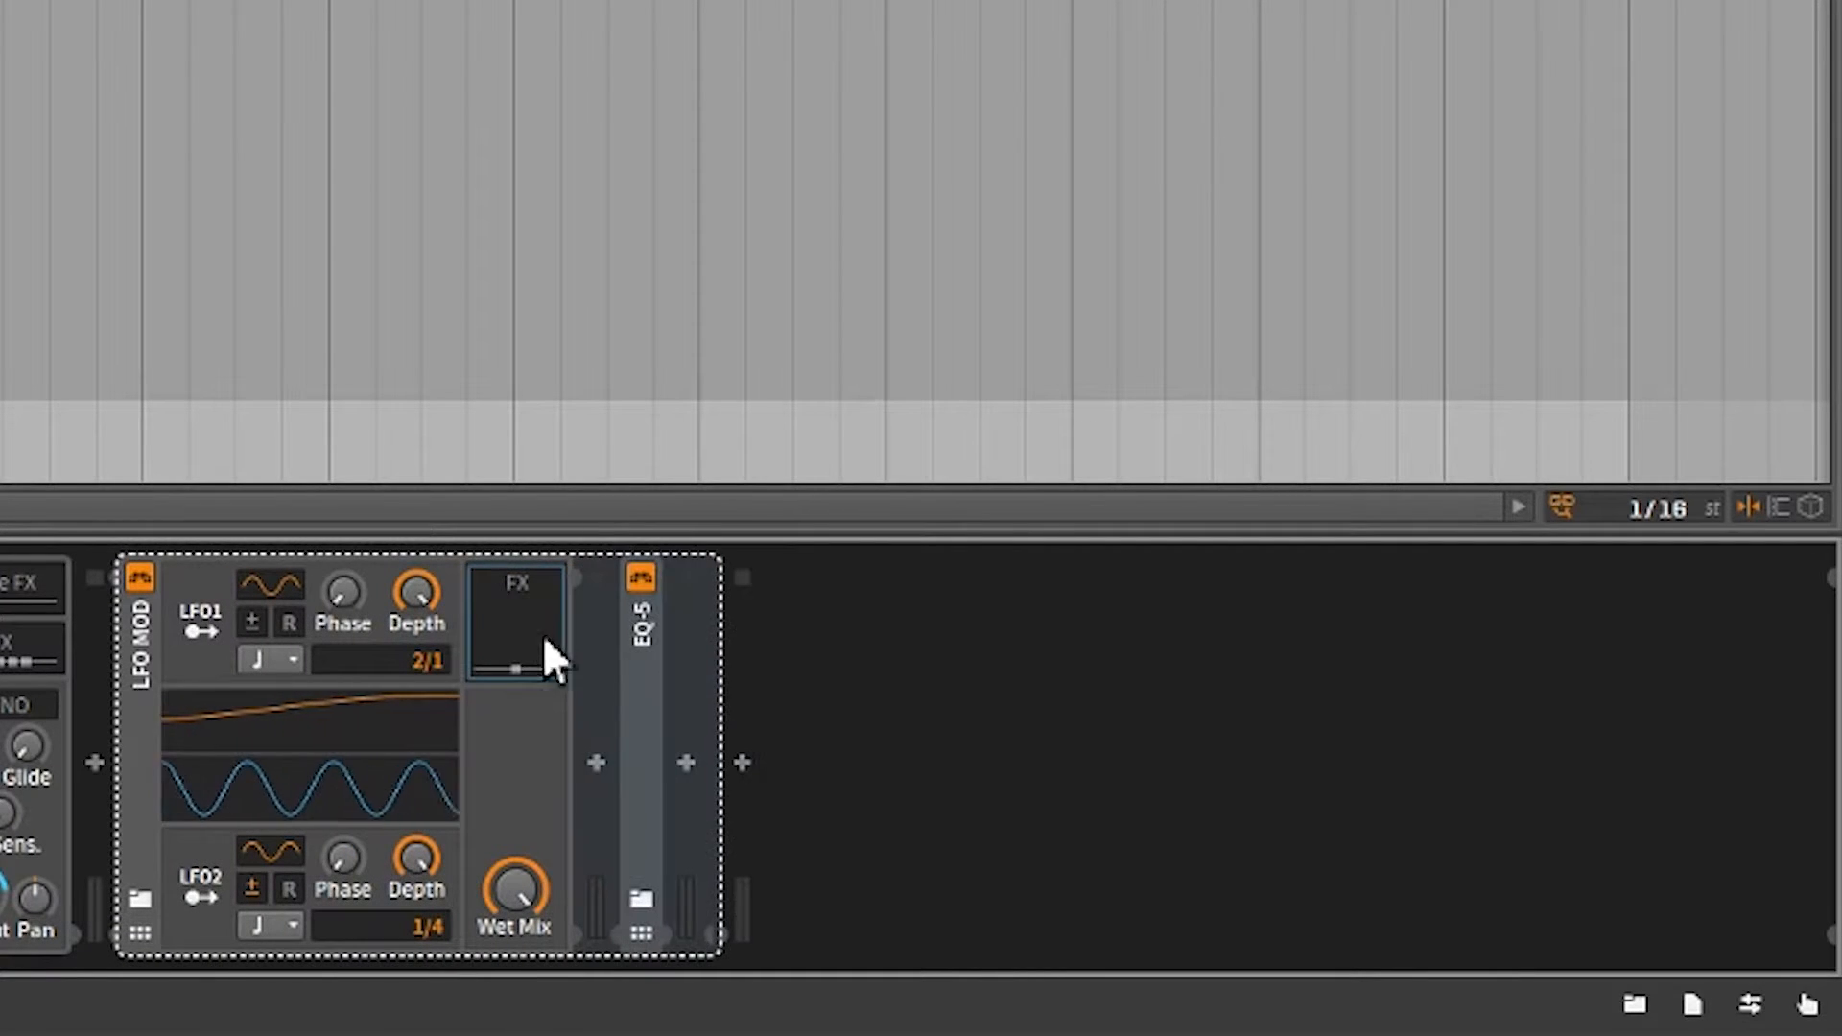
double_click(625, 762)
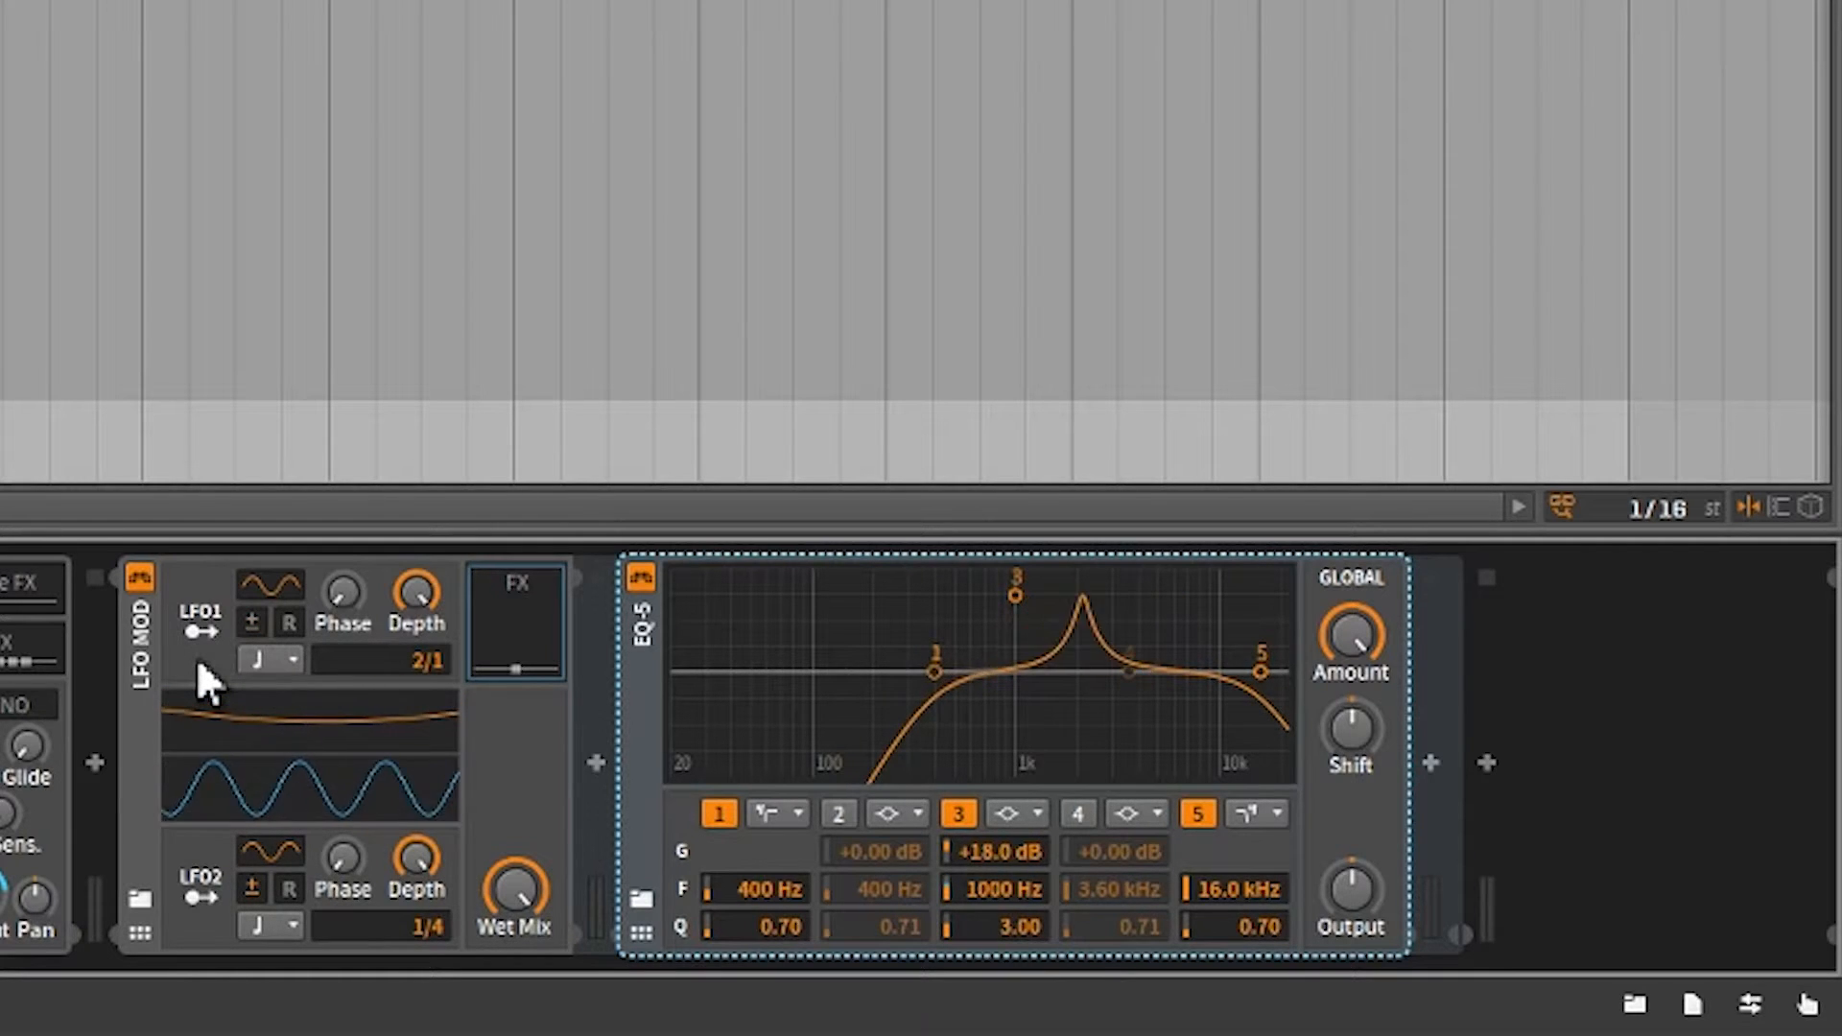
click(286, 624)
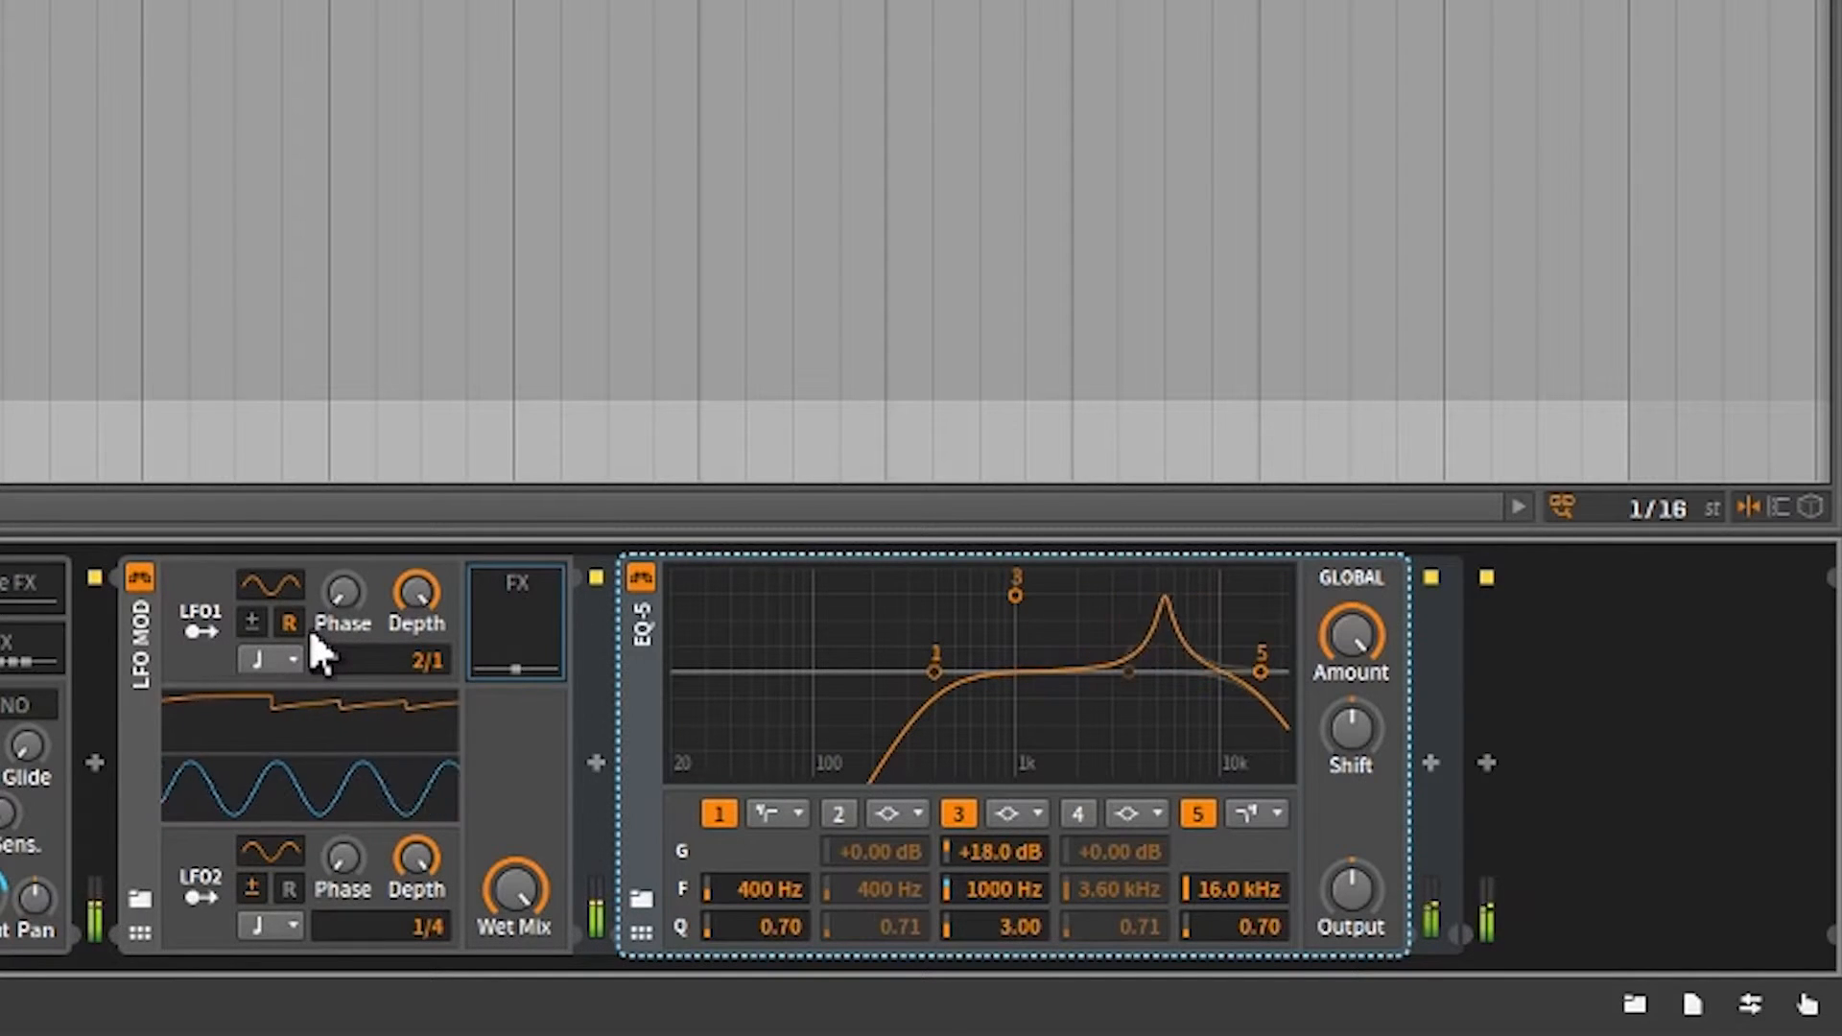
click(293, 626)
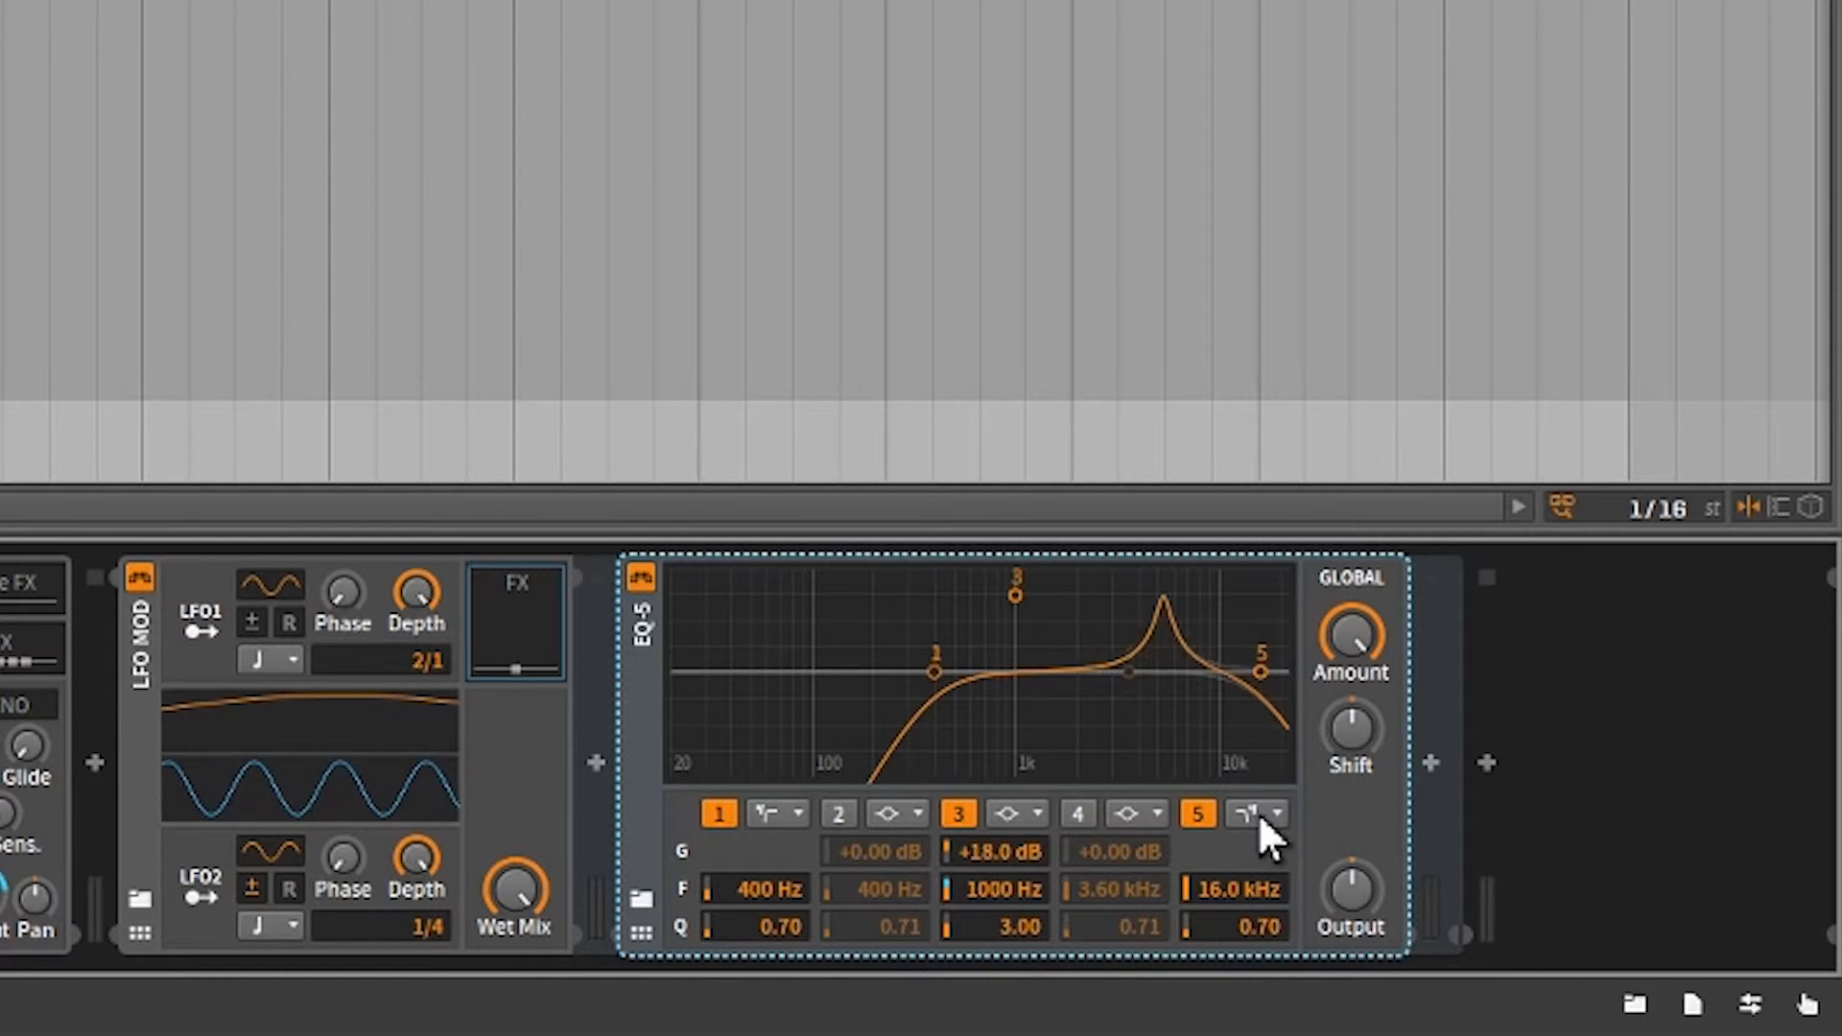
Set EQ-5 band 1 to the highpass24 filter type with a frequency of 400 Hz.
click(785, 811)
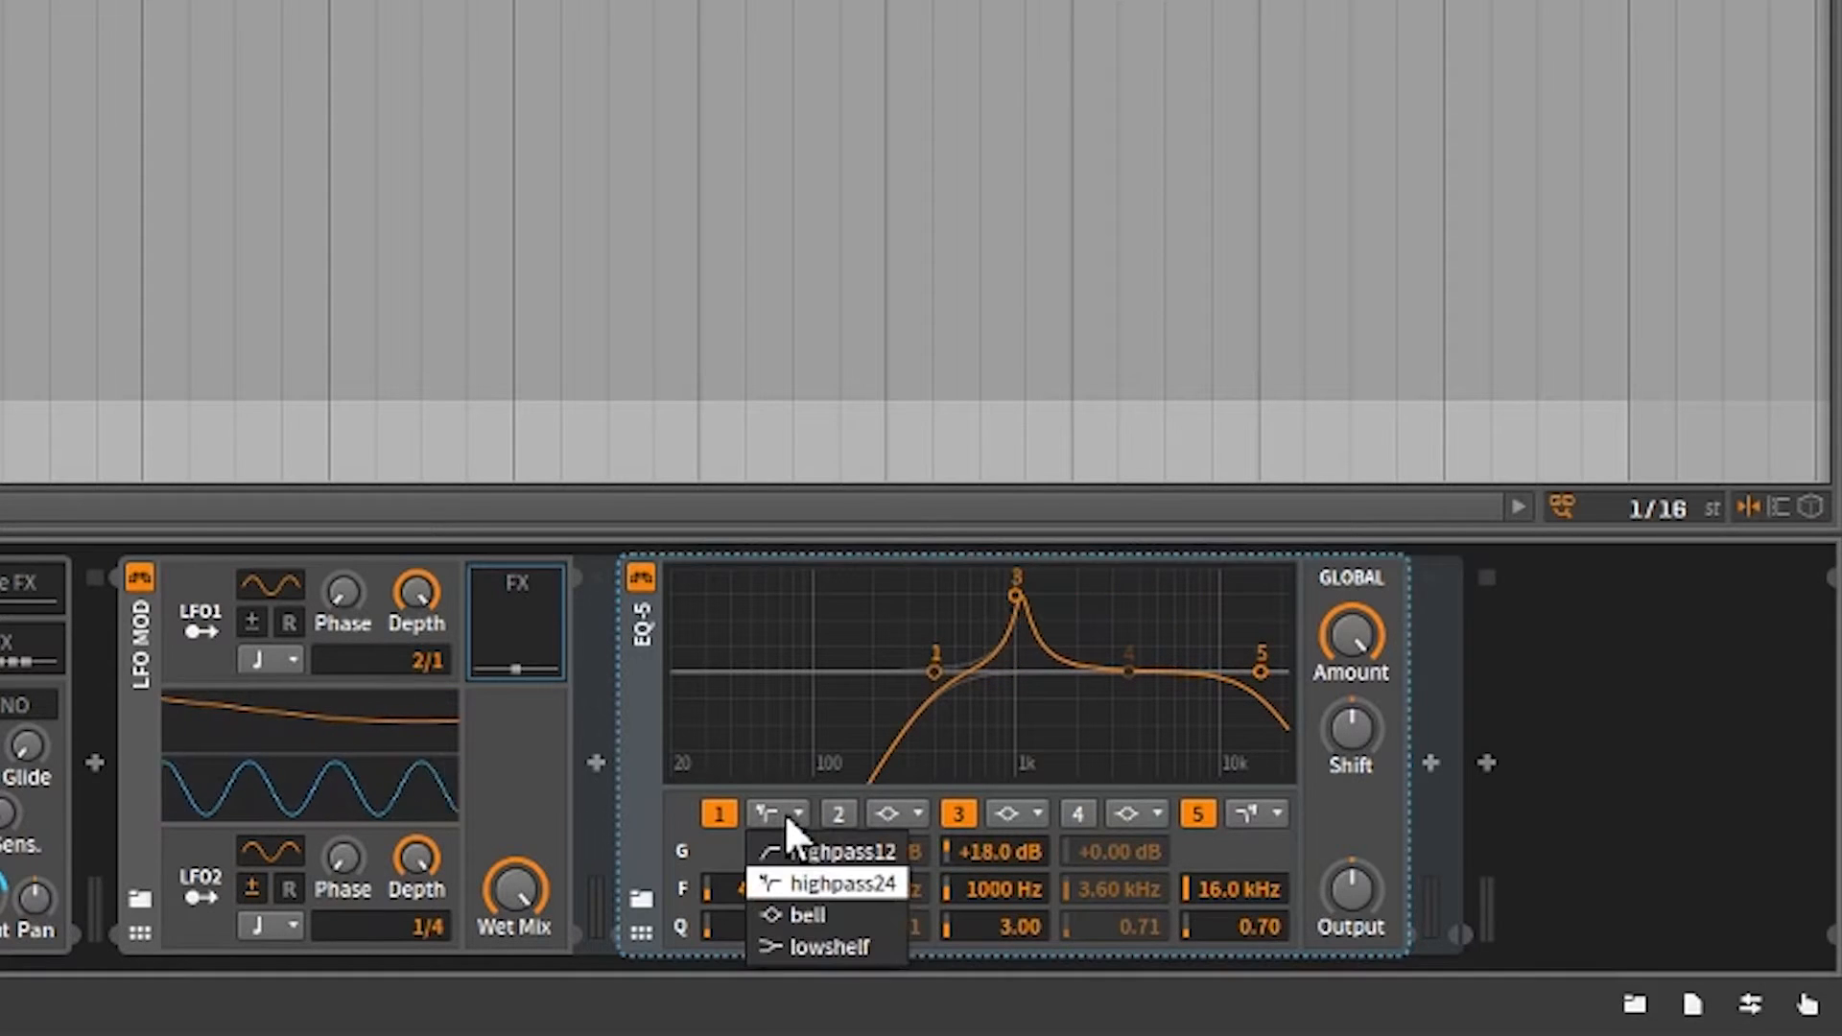
click(812, 881)
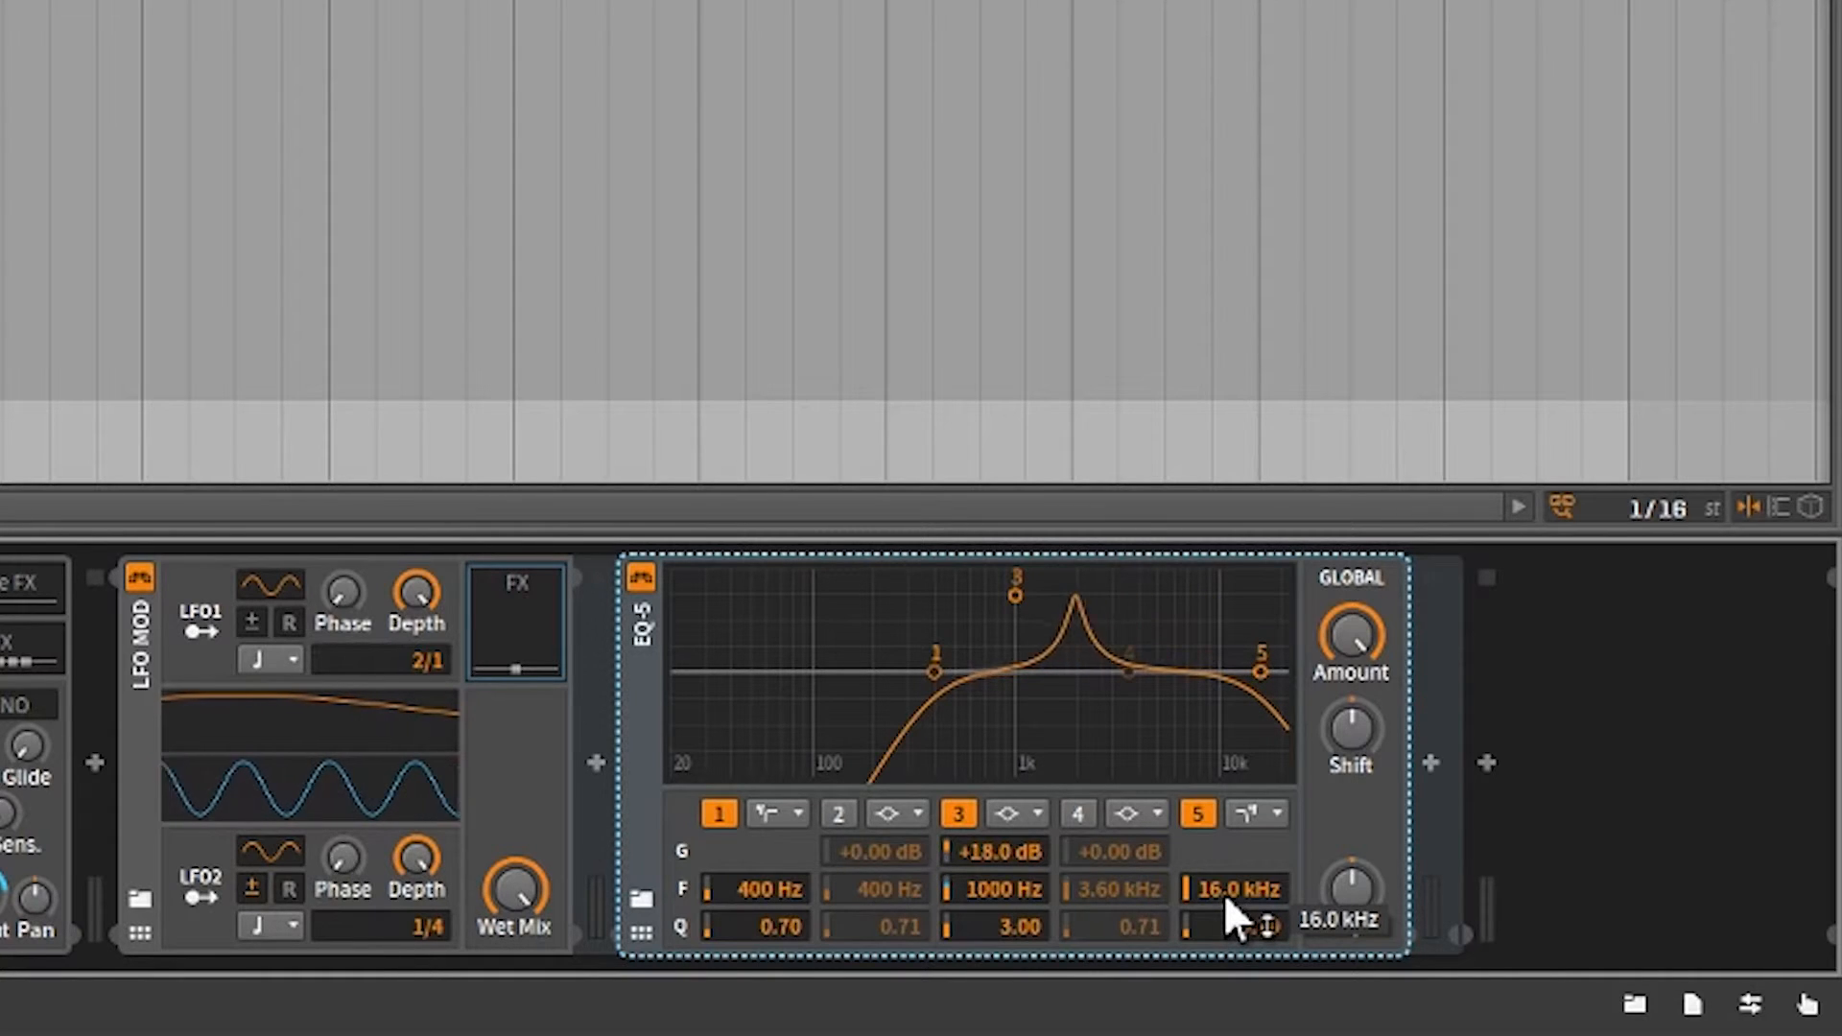
double_click(767, 888)
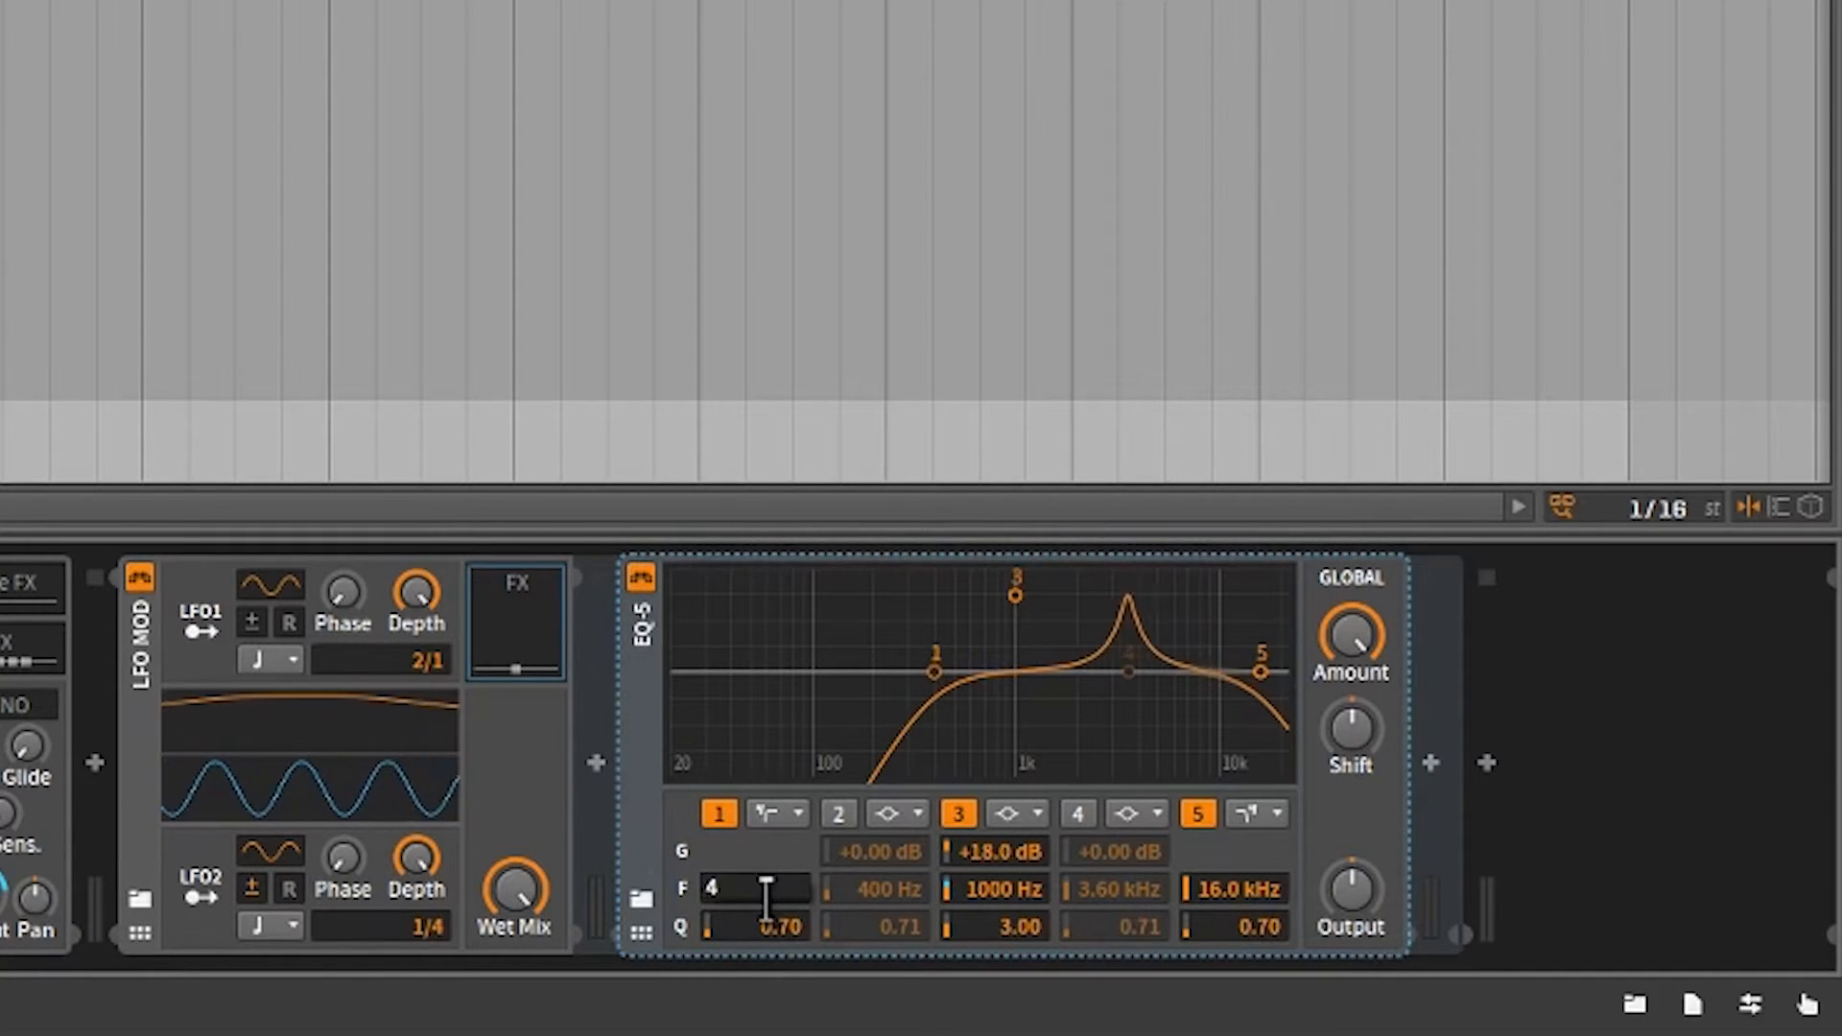
key(Return)
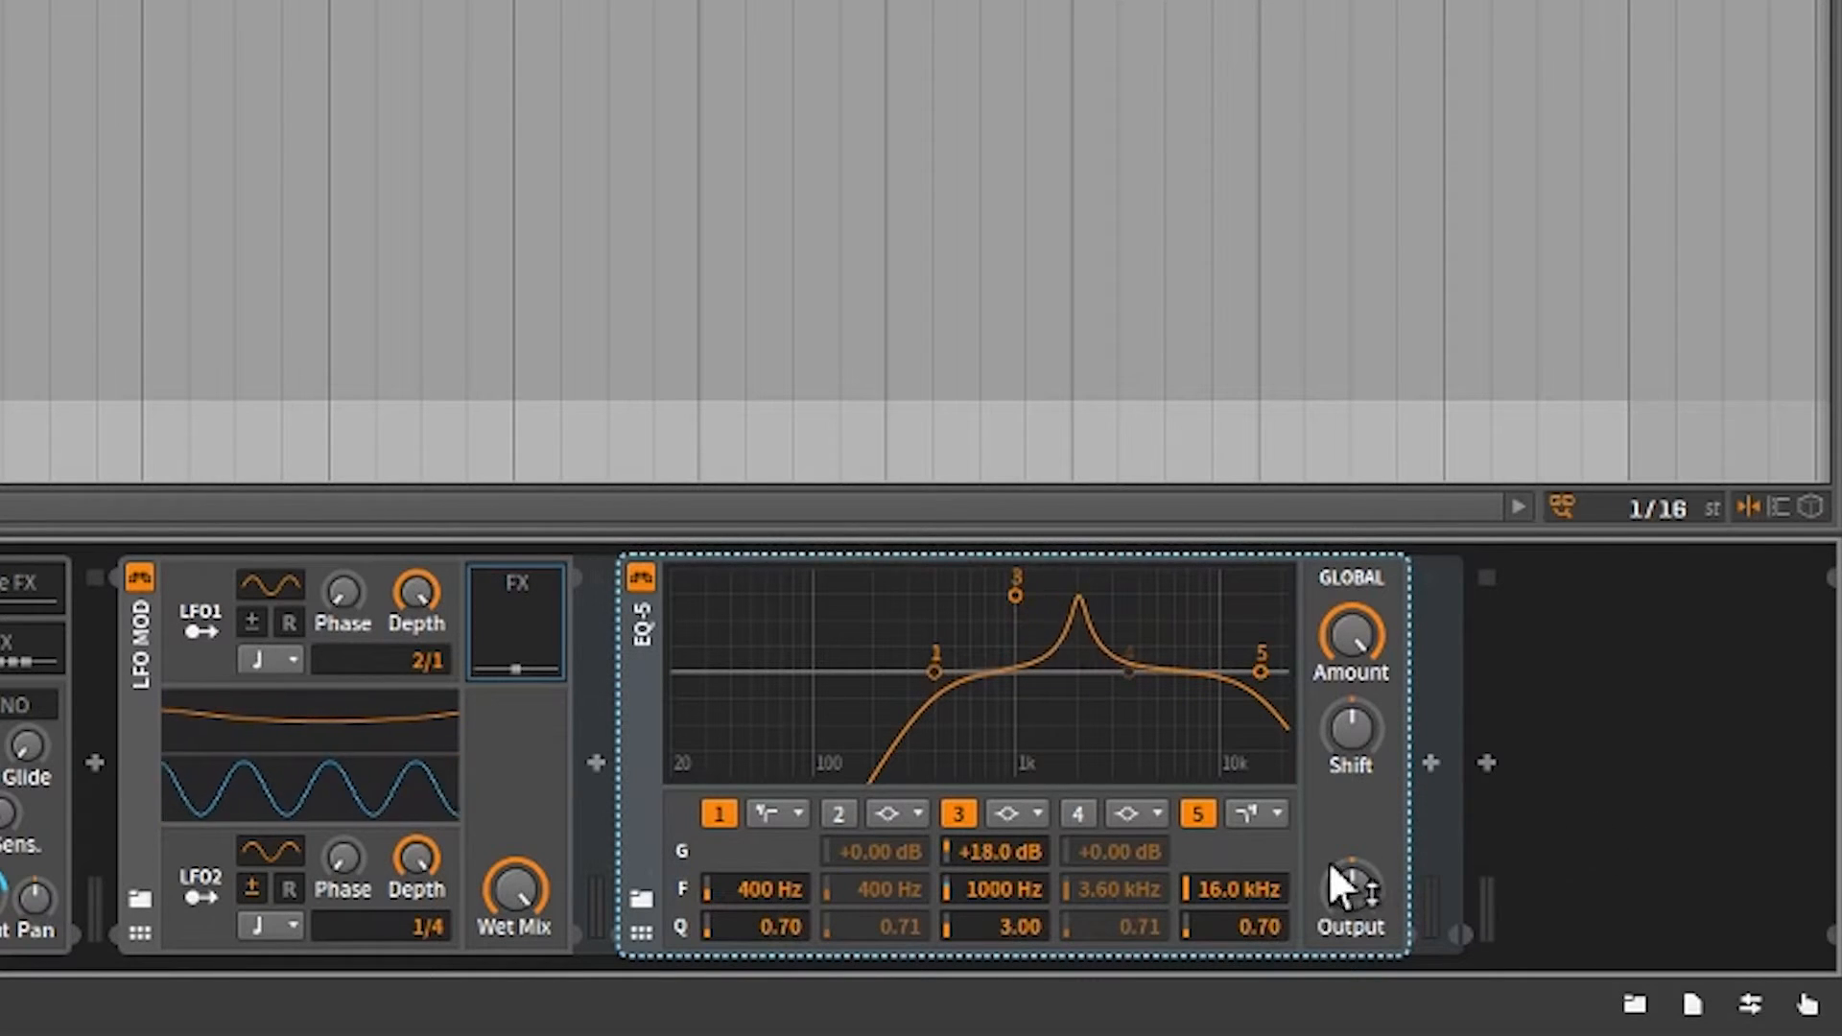
Set the frequency of EQ-5 band 5 to 16 kHz.
double_click(1203, 885)
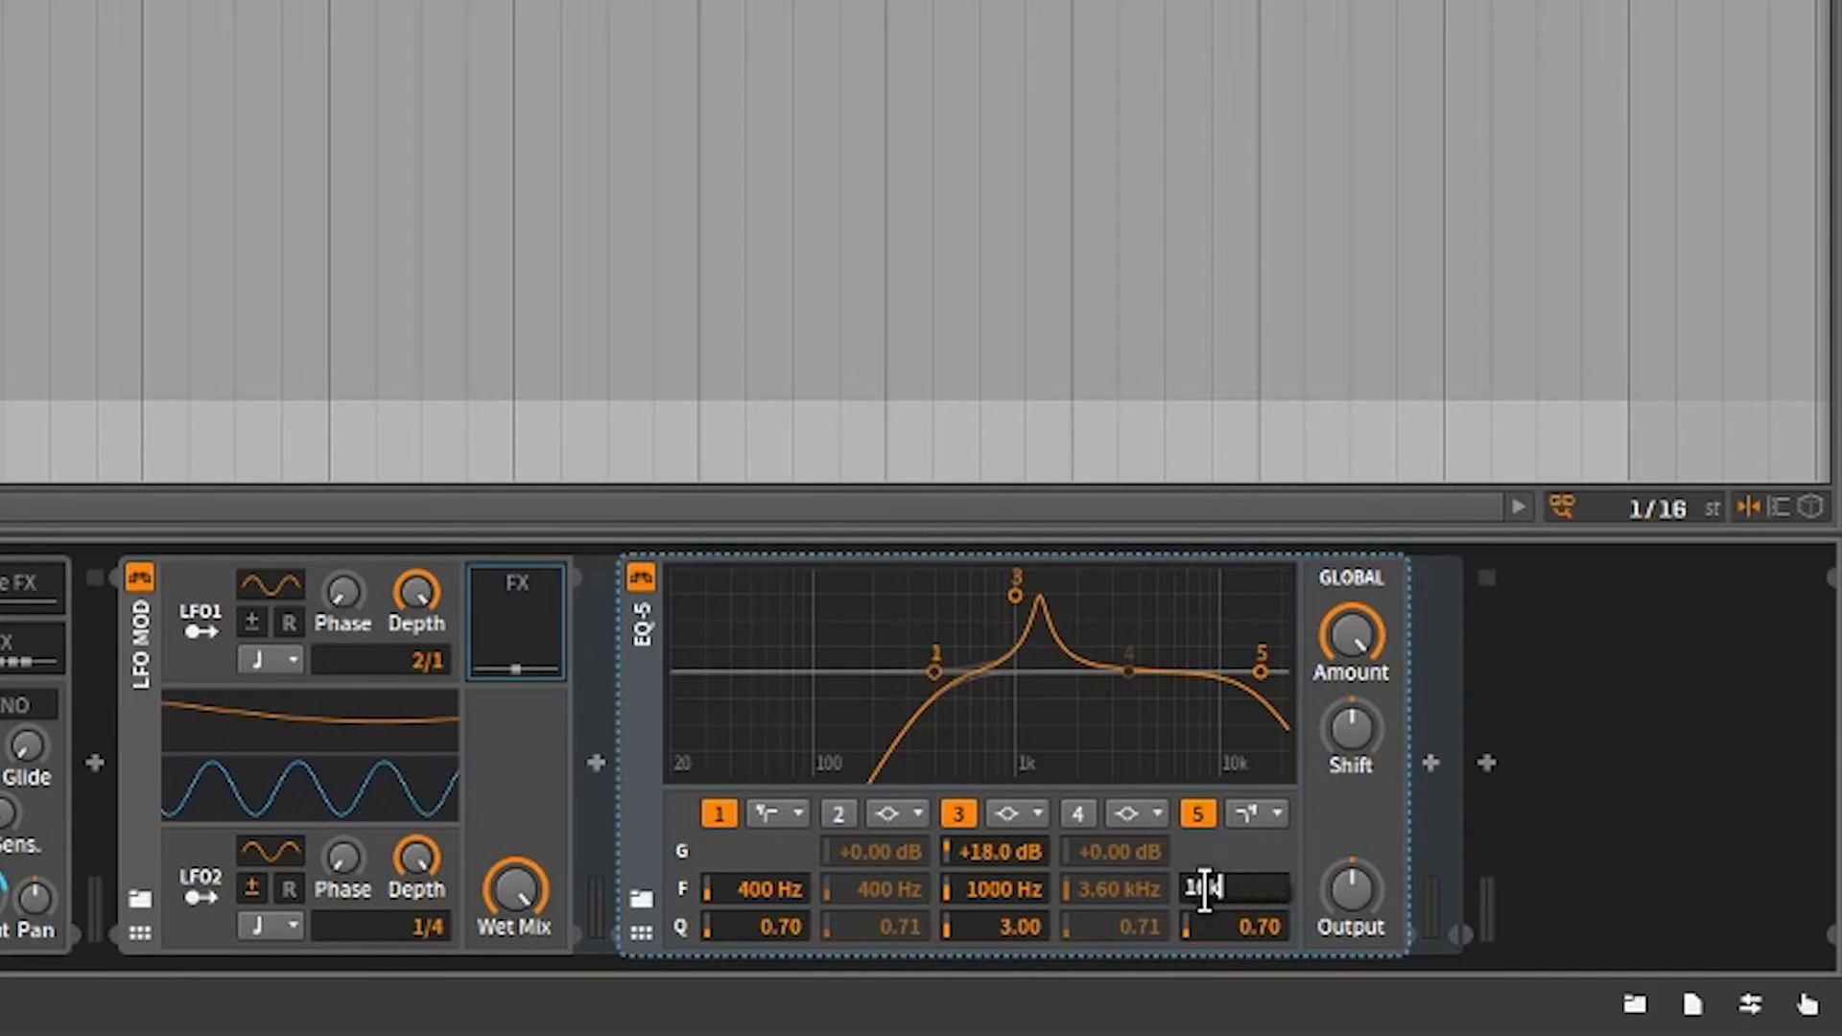
text(16k)
key(Return)
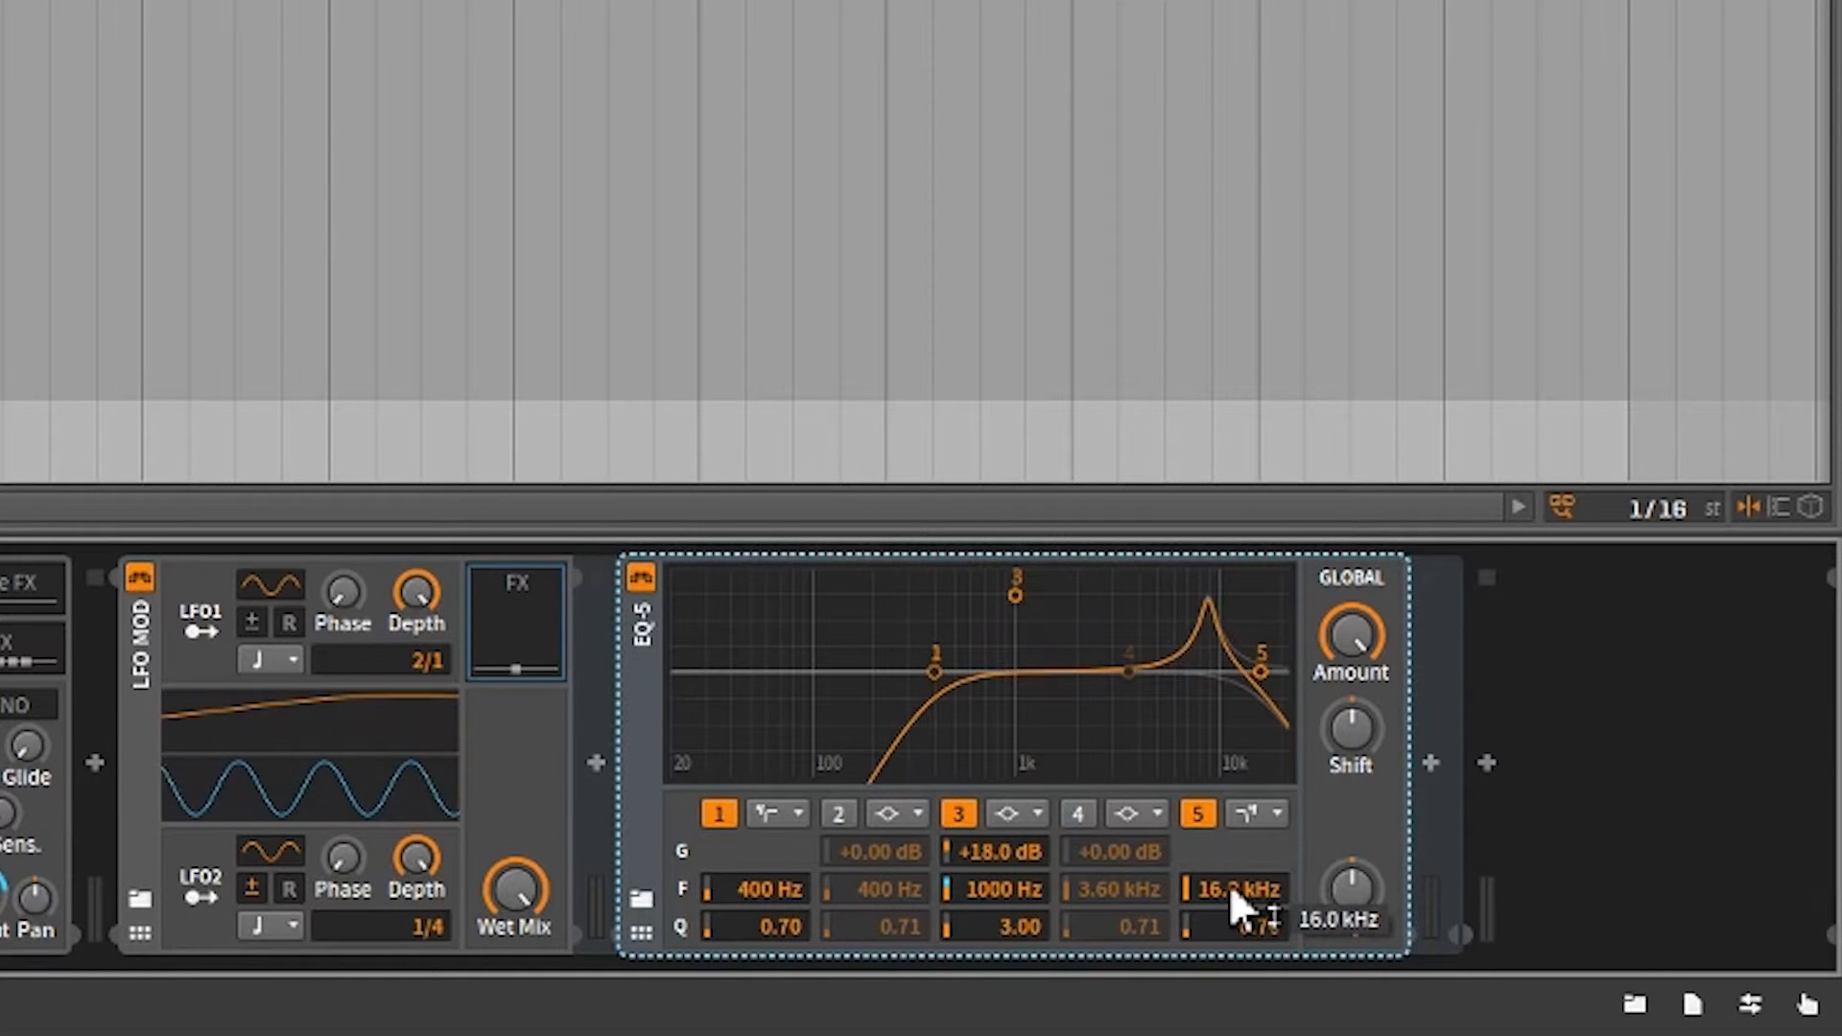
double_click(1231, 887)
text(16)
key(Return)
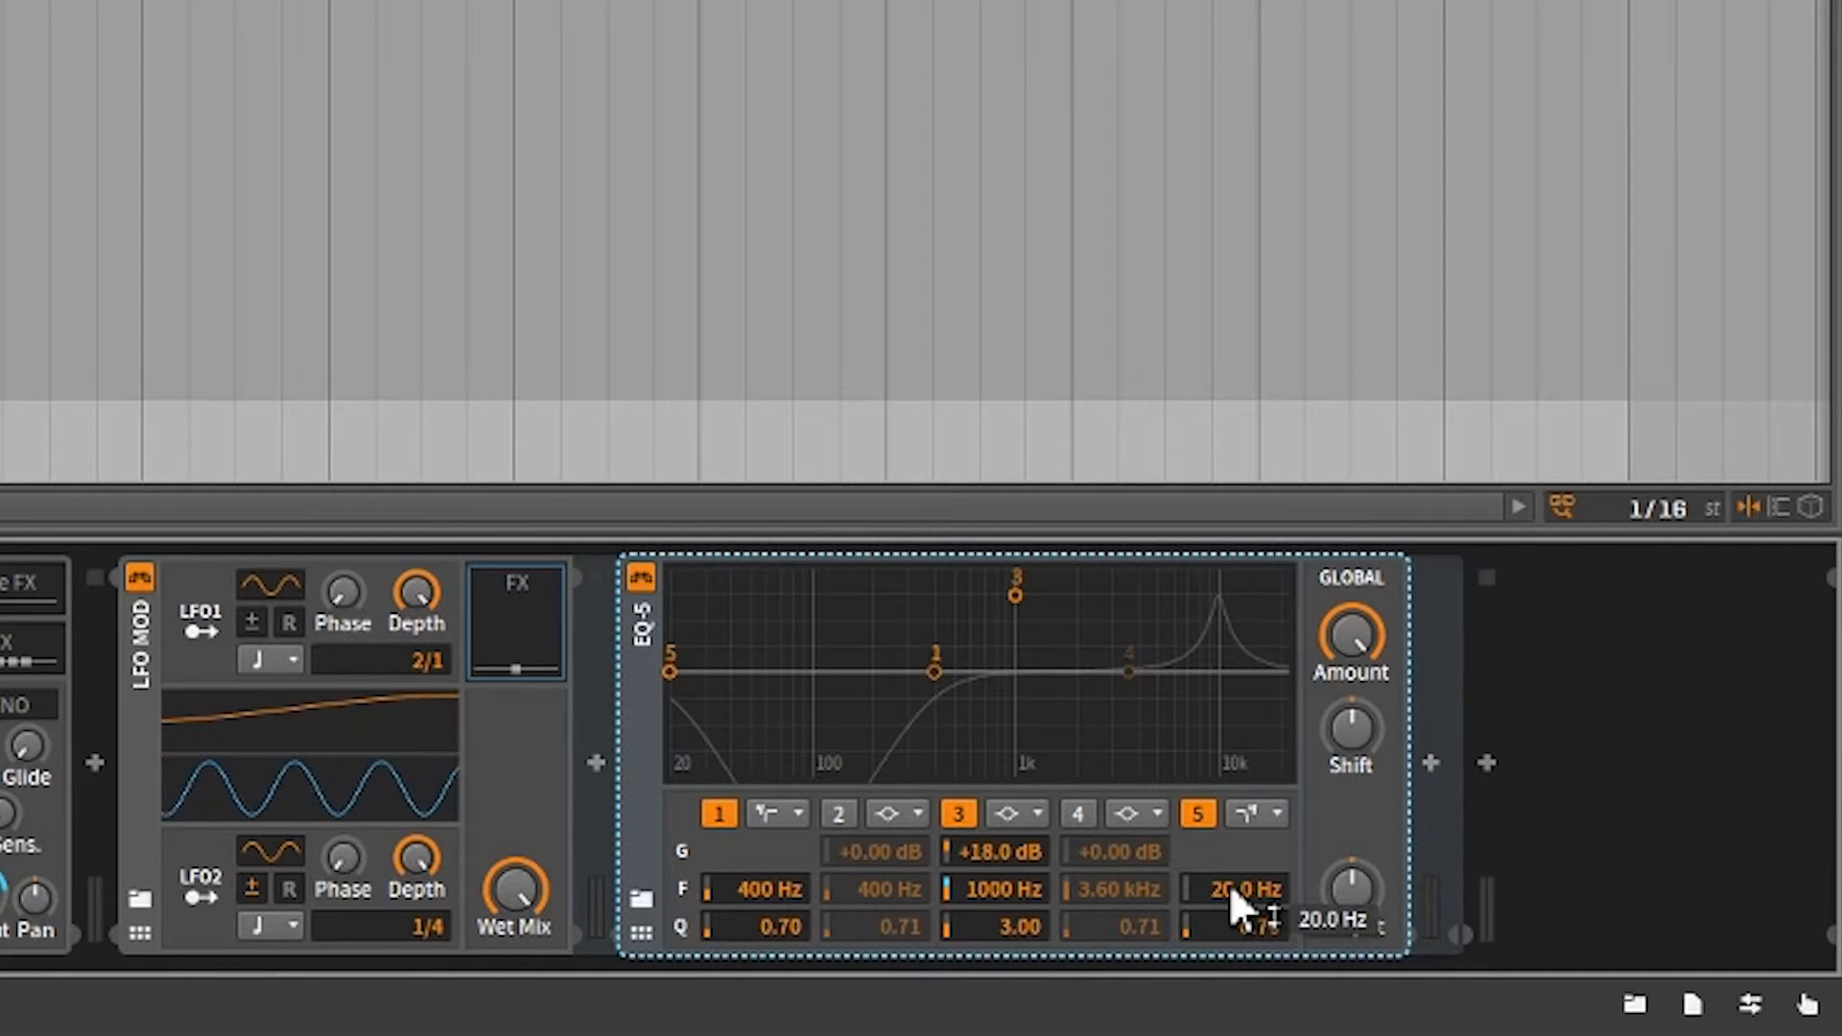
double_click(1232, 889)
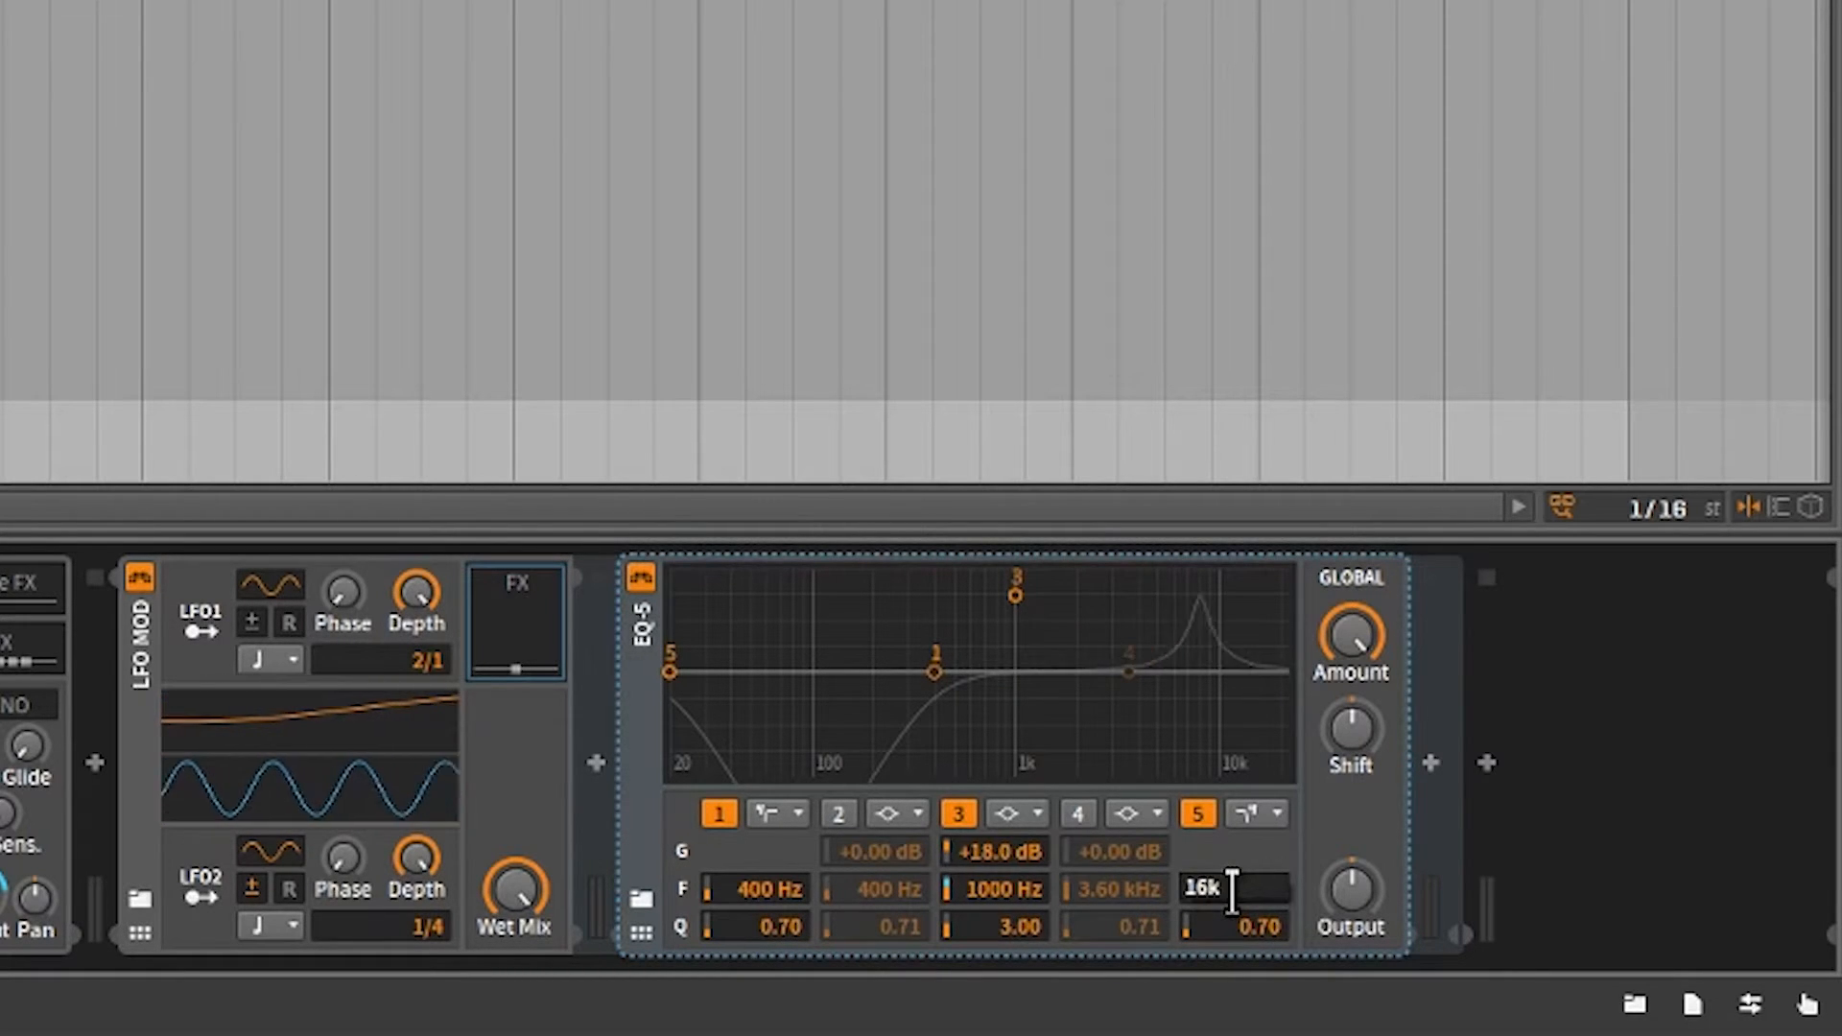
text(16k)
key(Return)
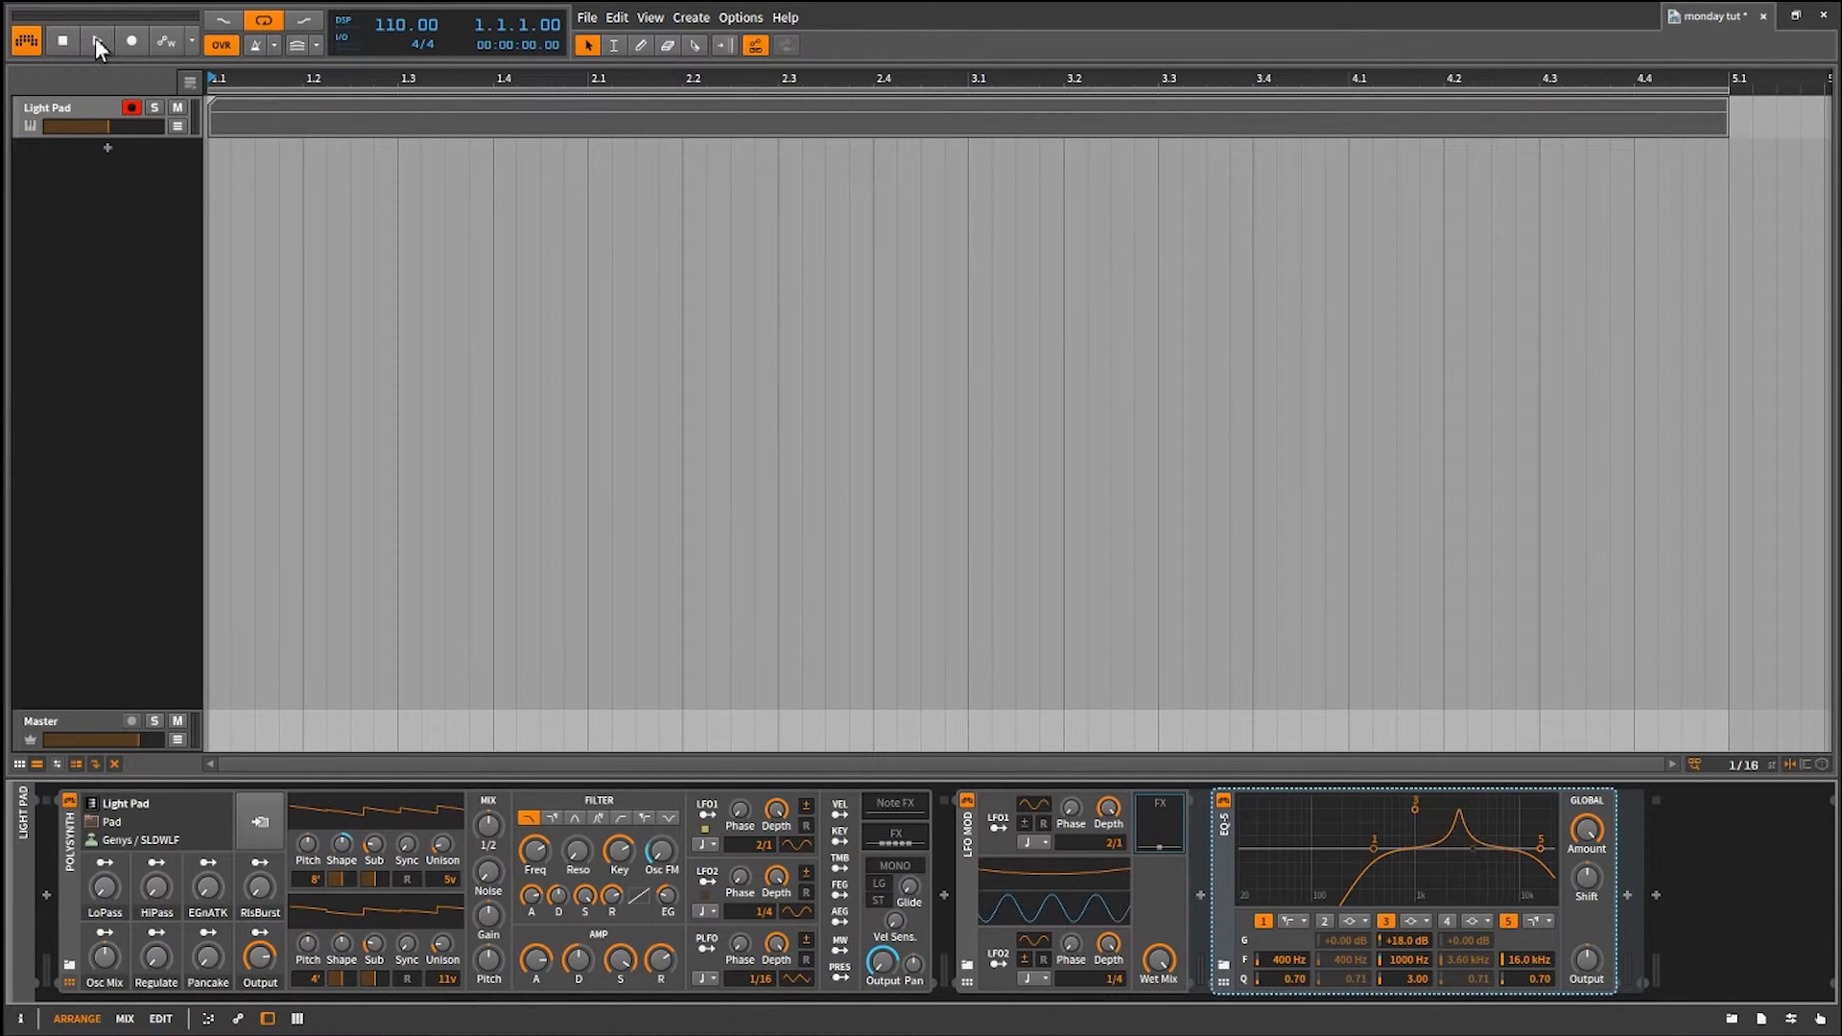
Start playback and lengthen the attack of the Polysynth's amp envelope.
click(96, 42)
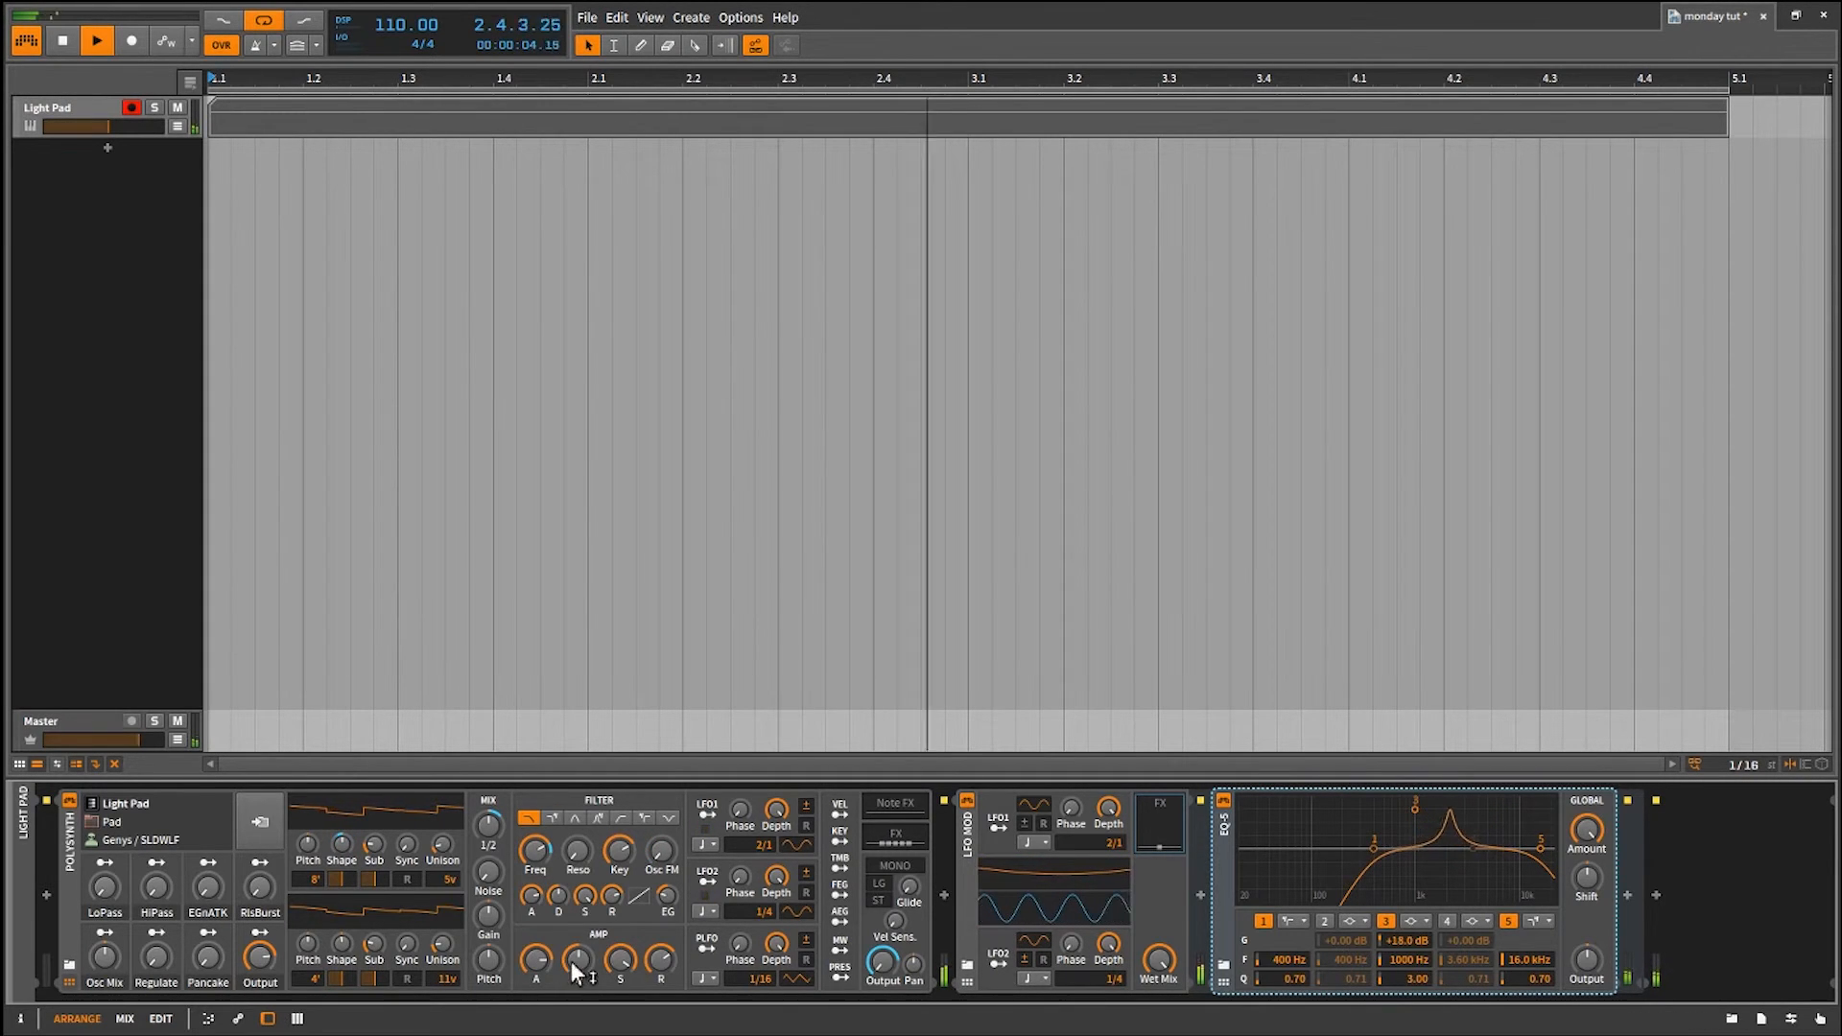
drag(546, 958, 546, 912)
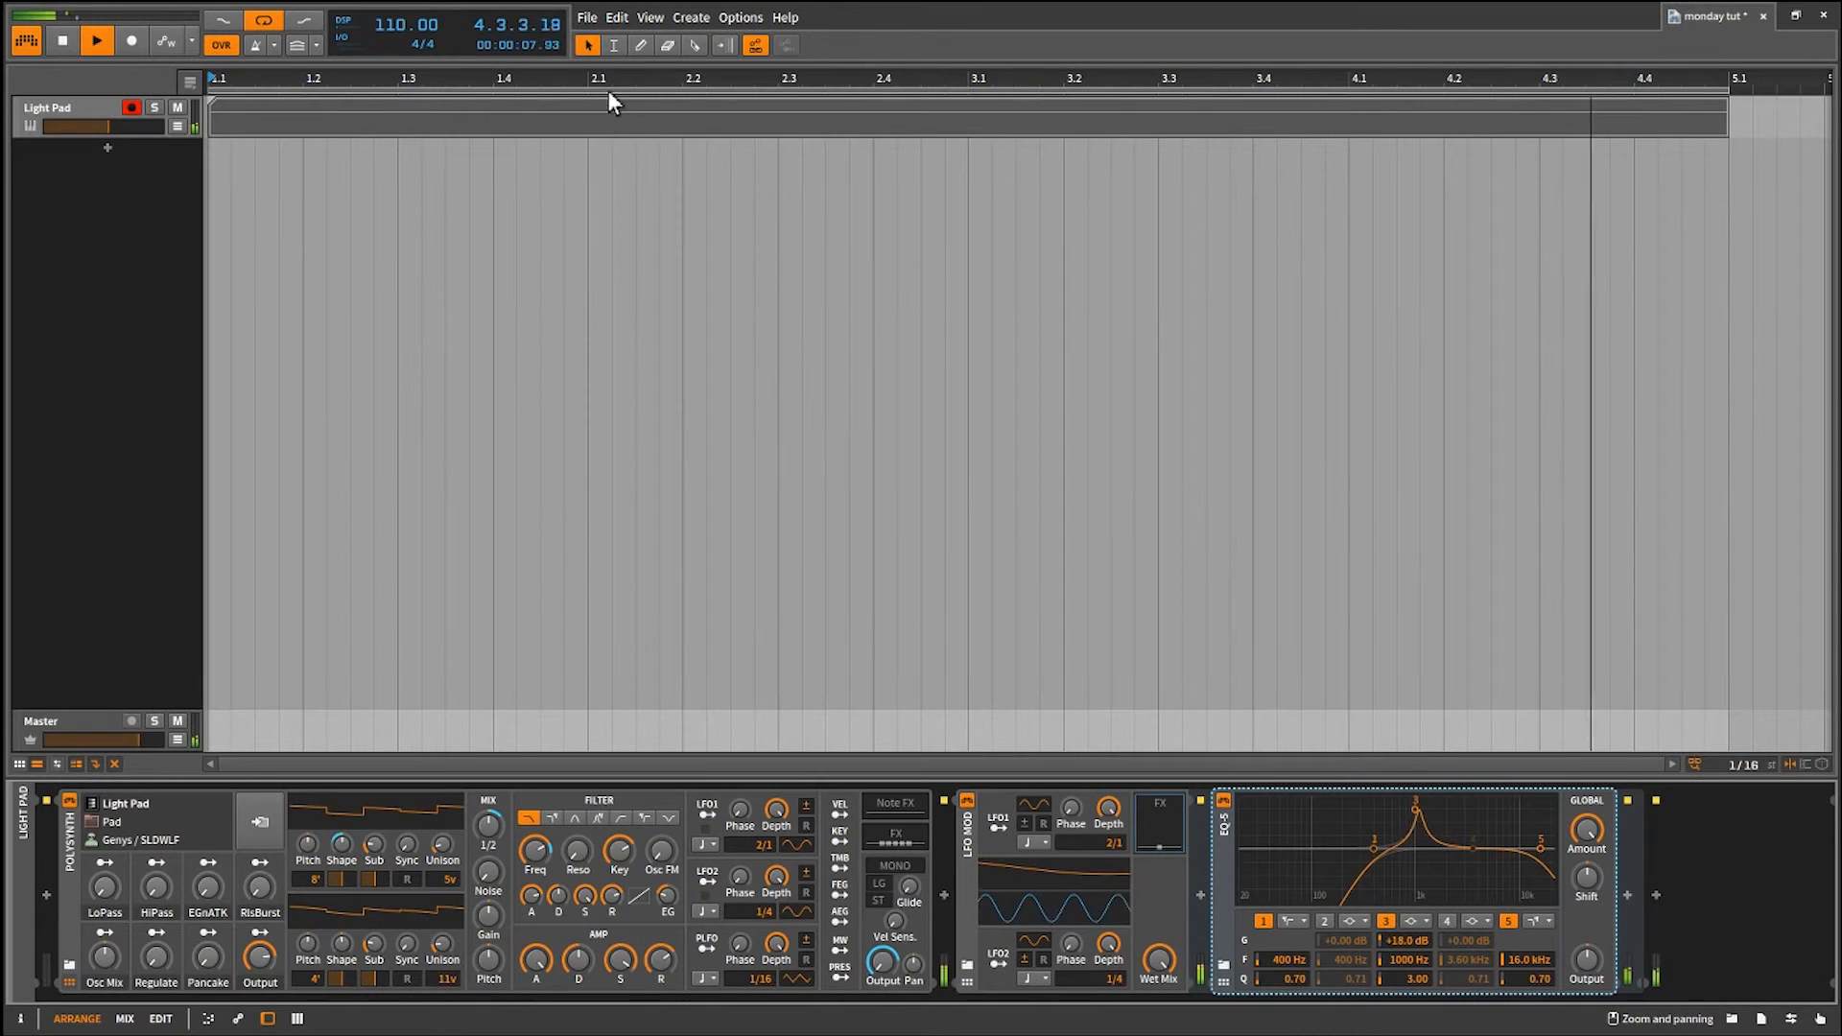
Shorten the Light Pad clip's long note to end at 1.4, and add three-beat notes on D2 at 1.4 and E2 at 2.3.
double_click(614, 121)
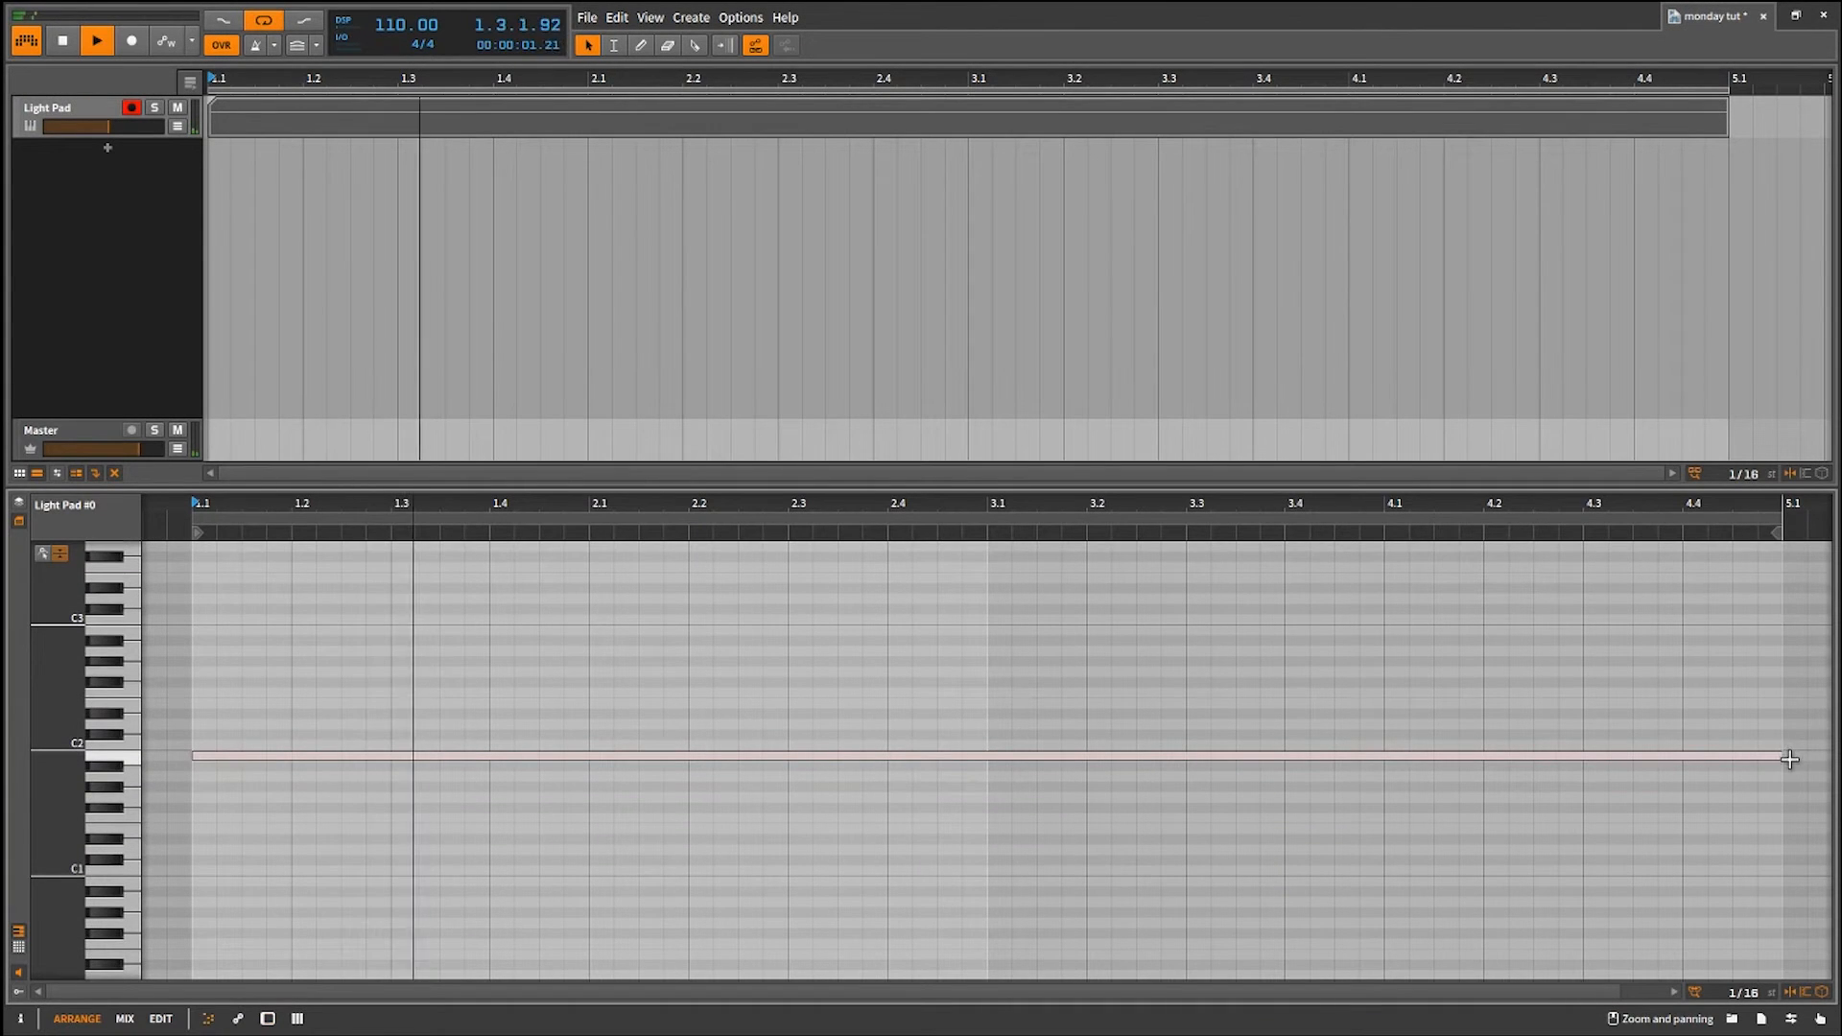
drag(1782, 754, 498, 736)
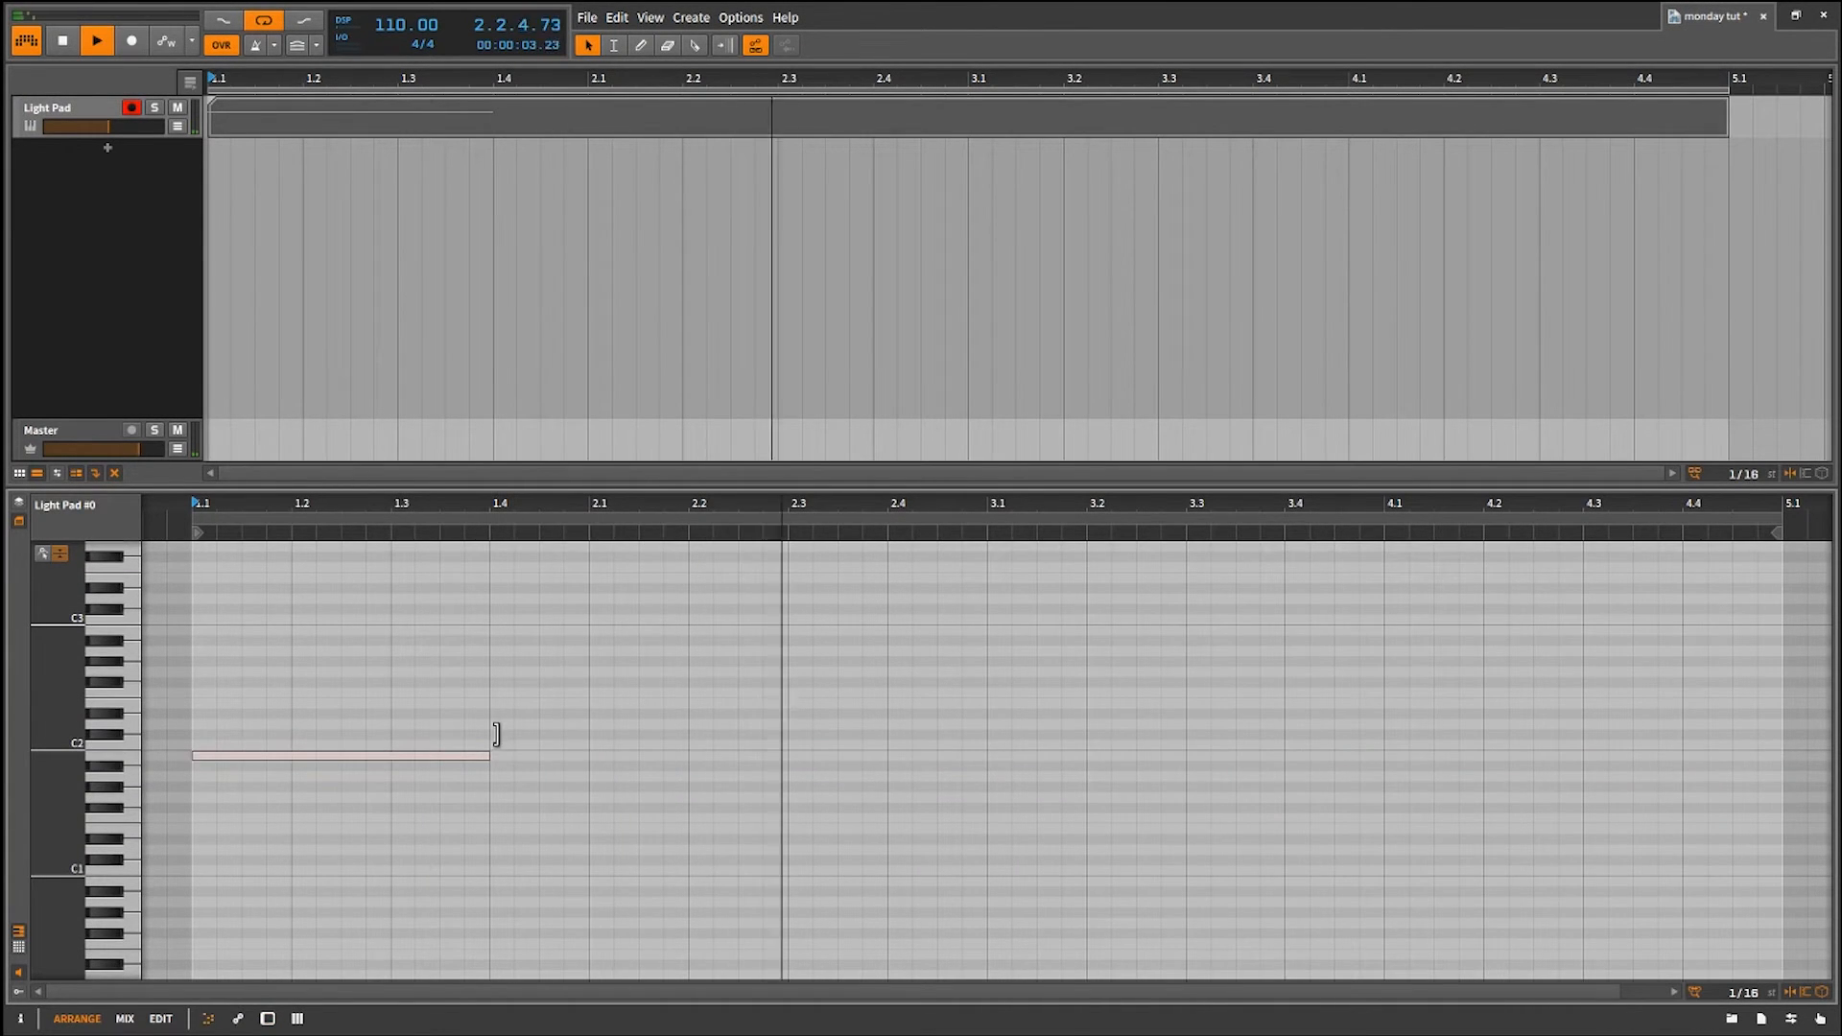
double_click(497, 724)
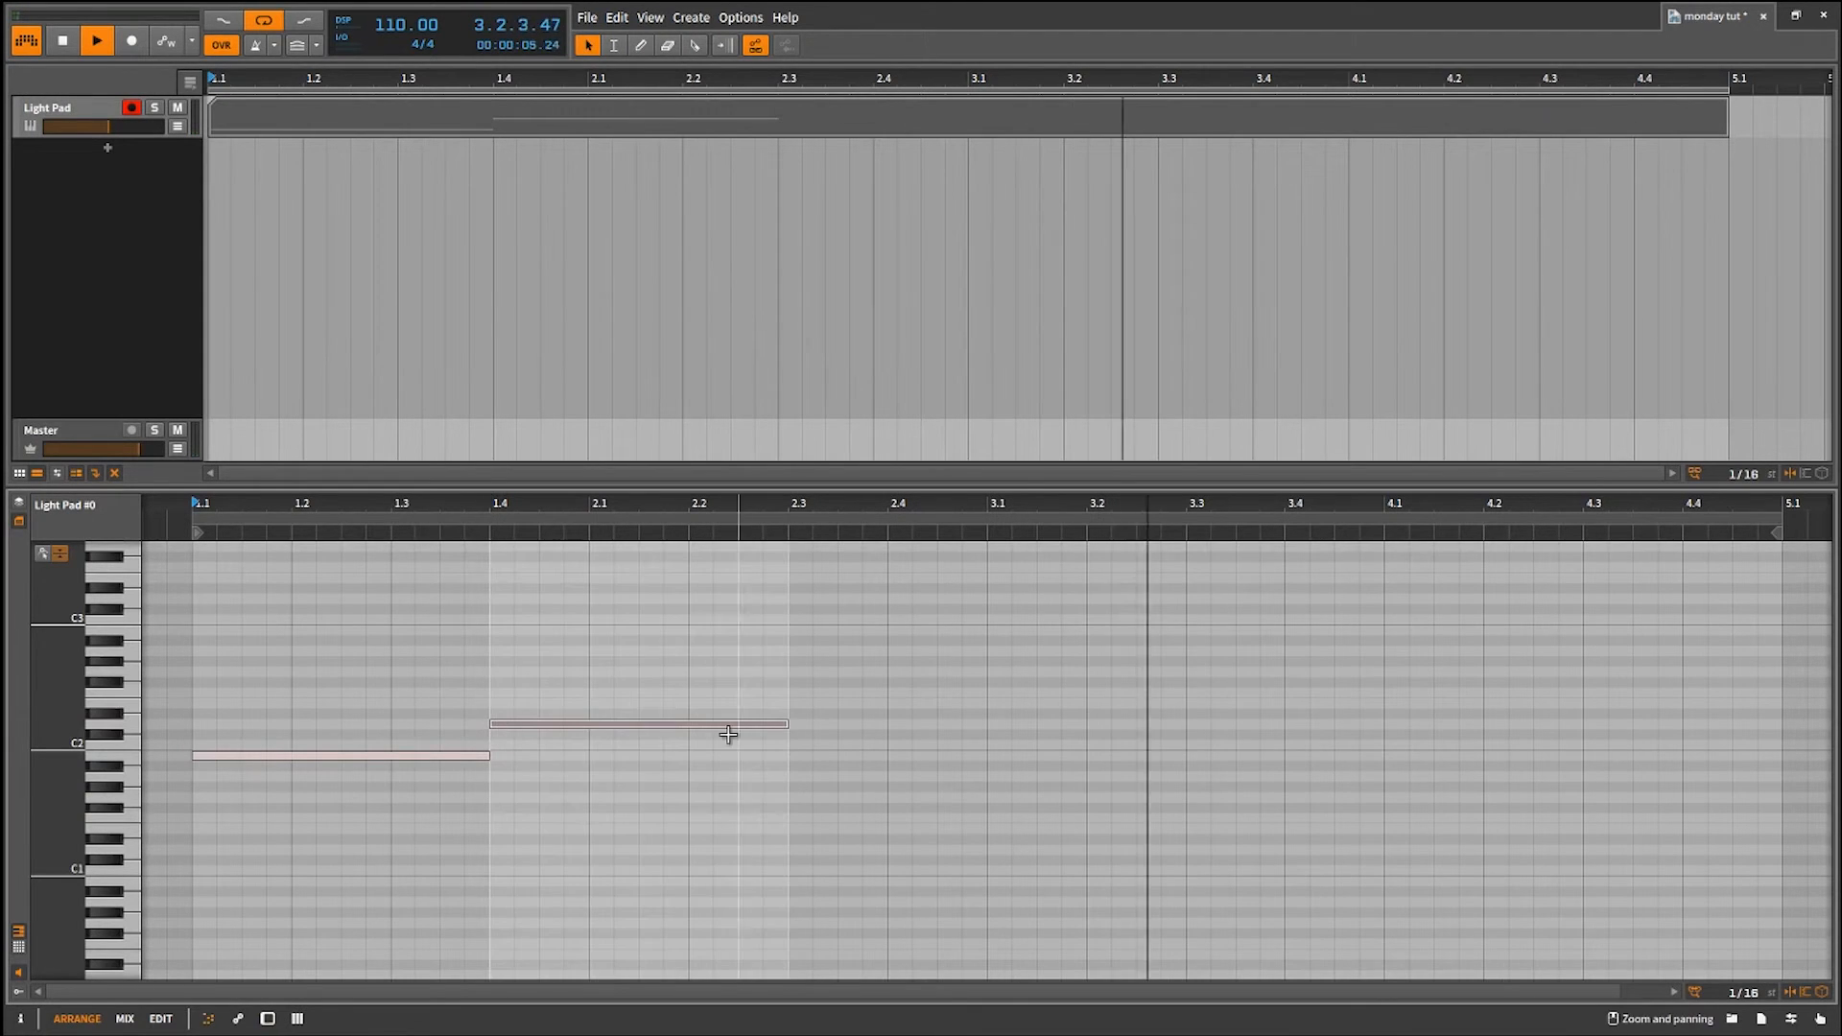
double_click(797, 704)
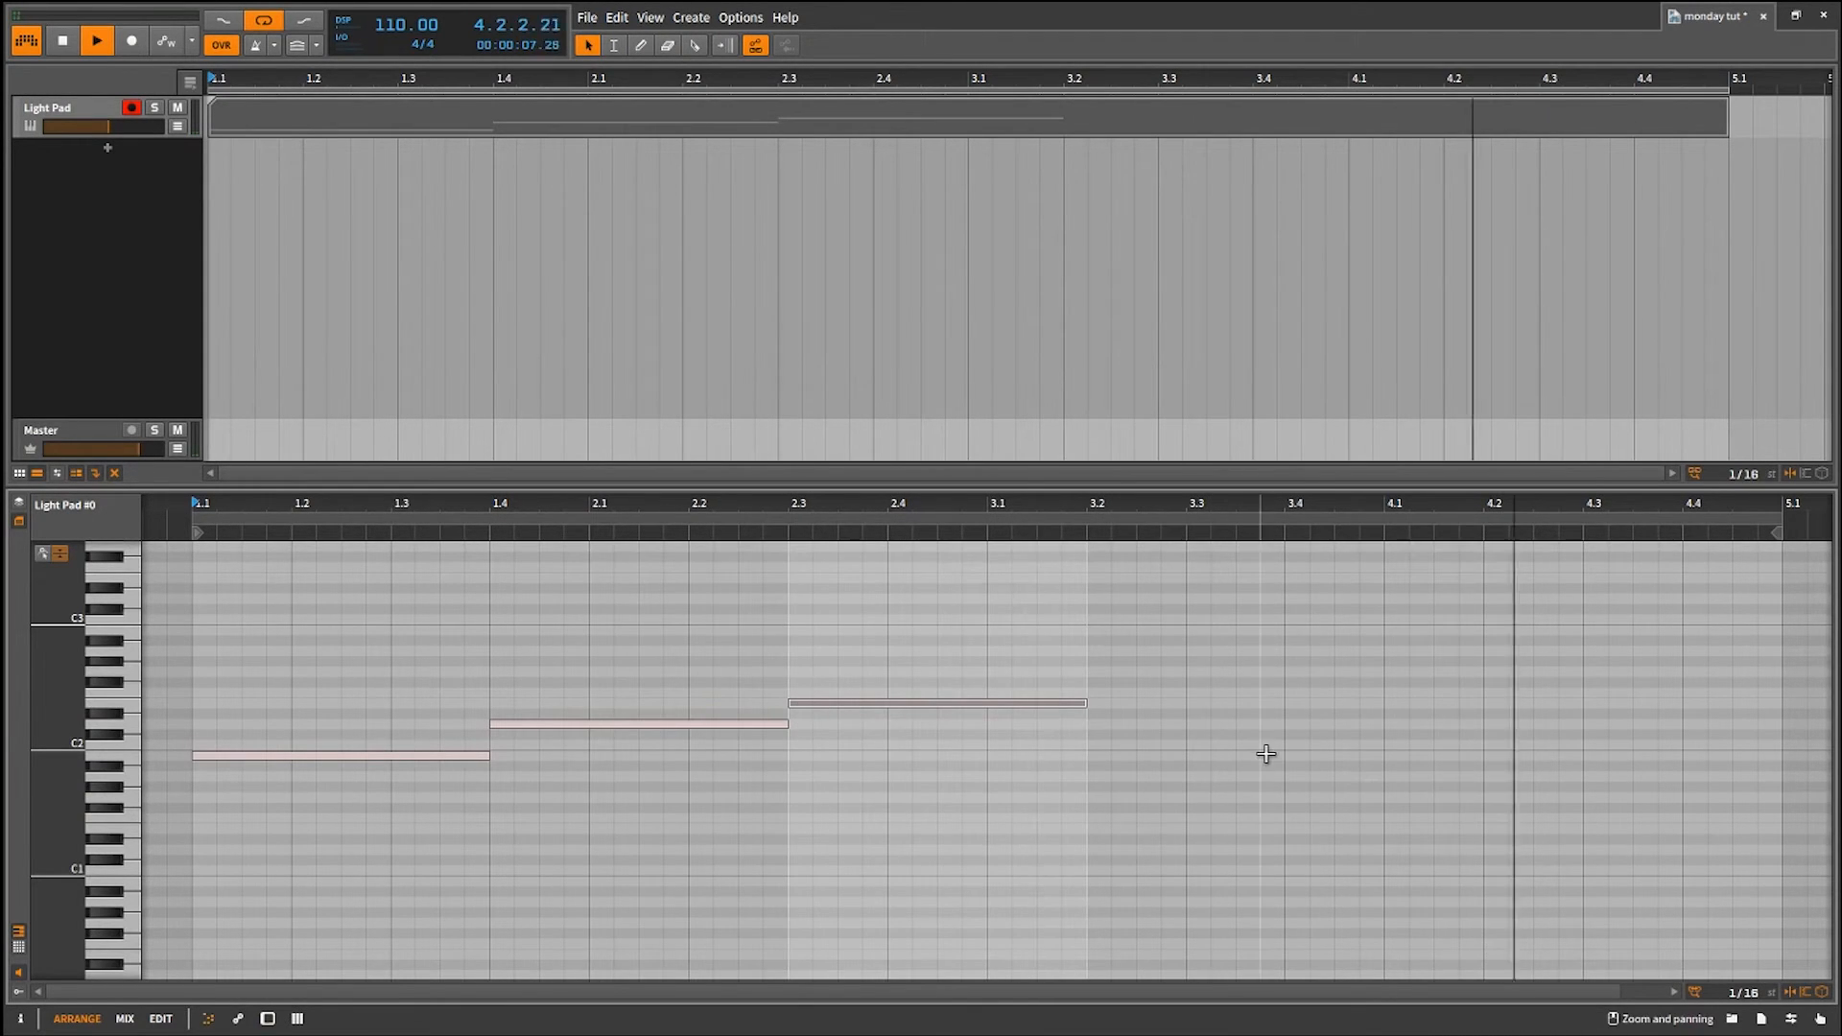
Add three-beat notes to the clip on C2 at 3.2 and on G2 at 4.1.
double_click(1131, 746)
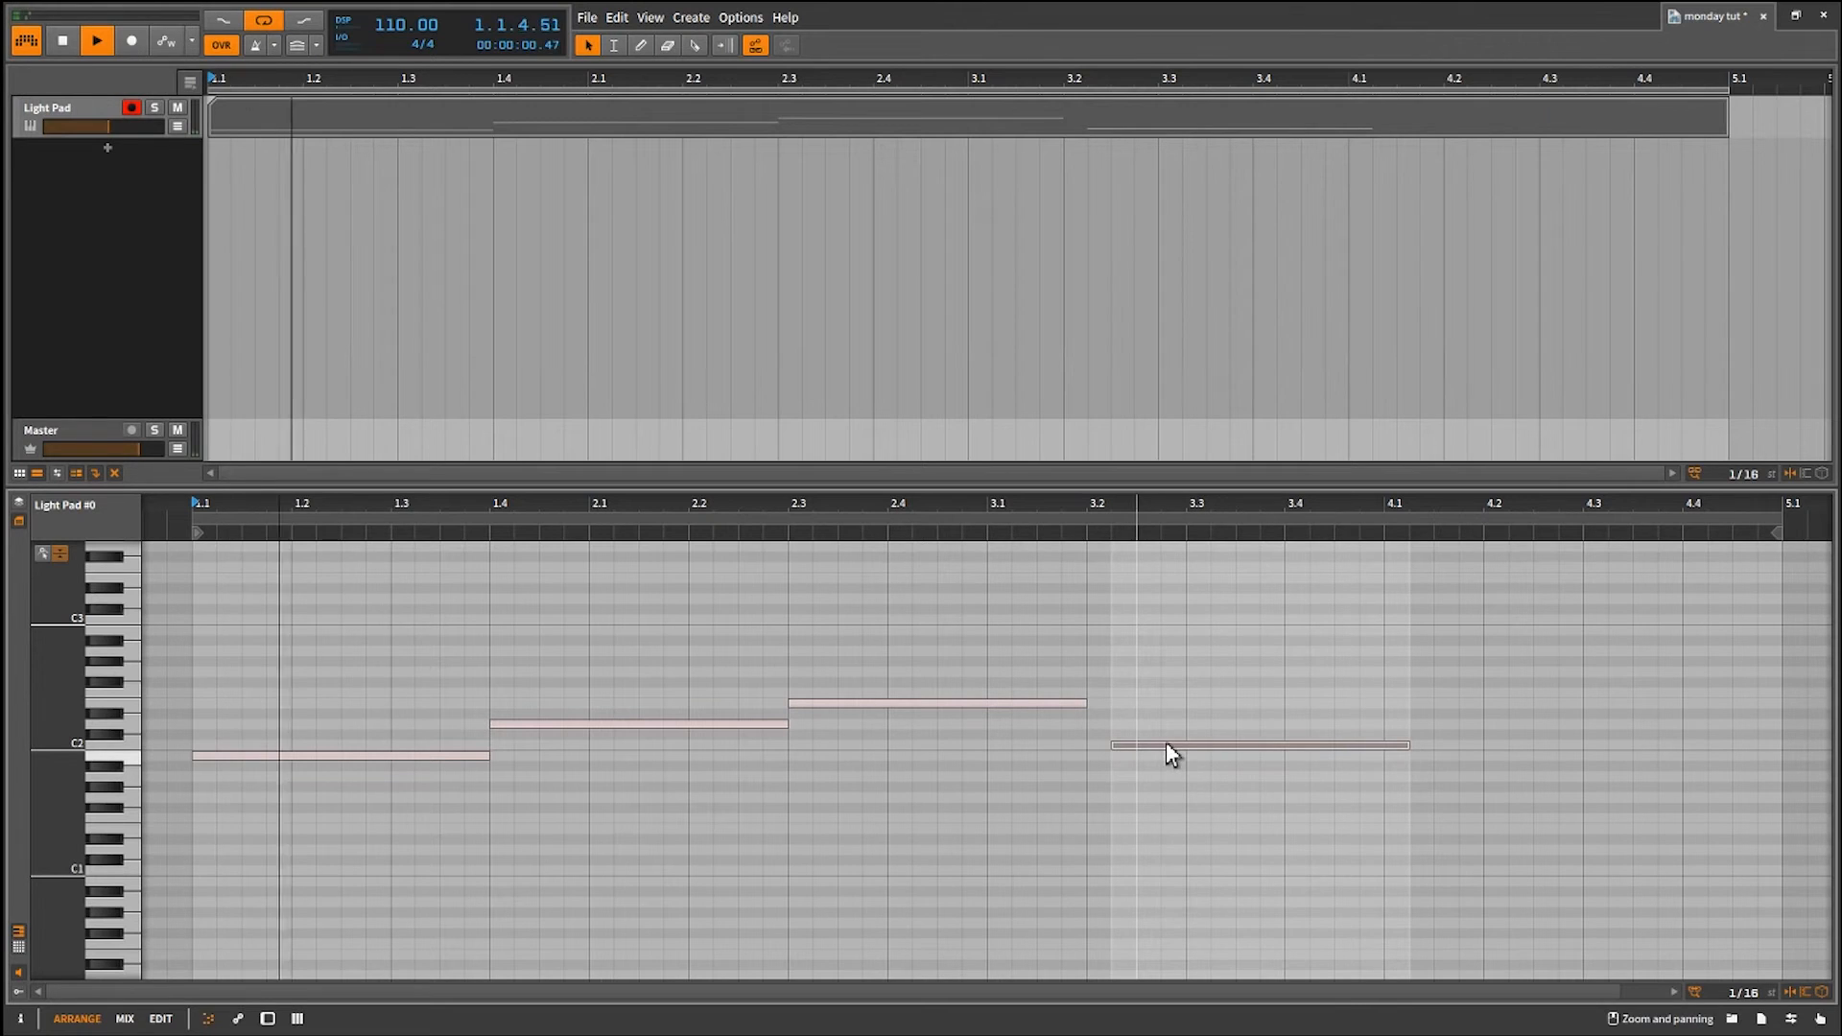
click(1397, 680)
double_click(1398, 671)
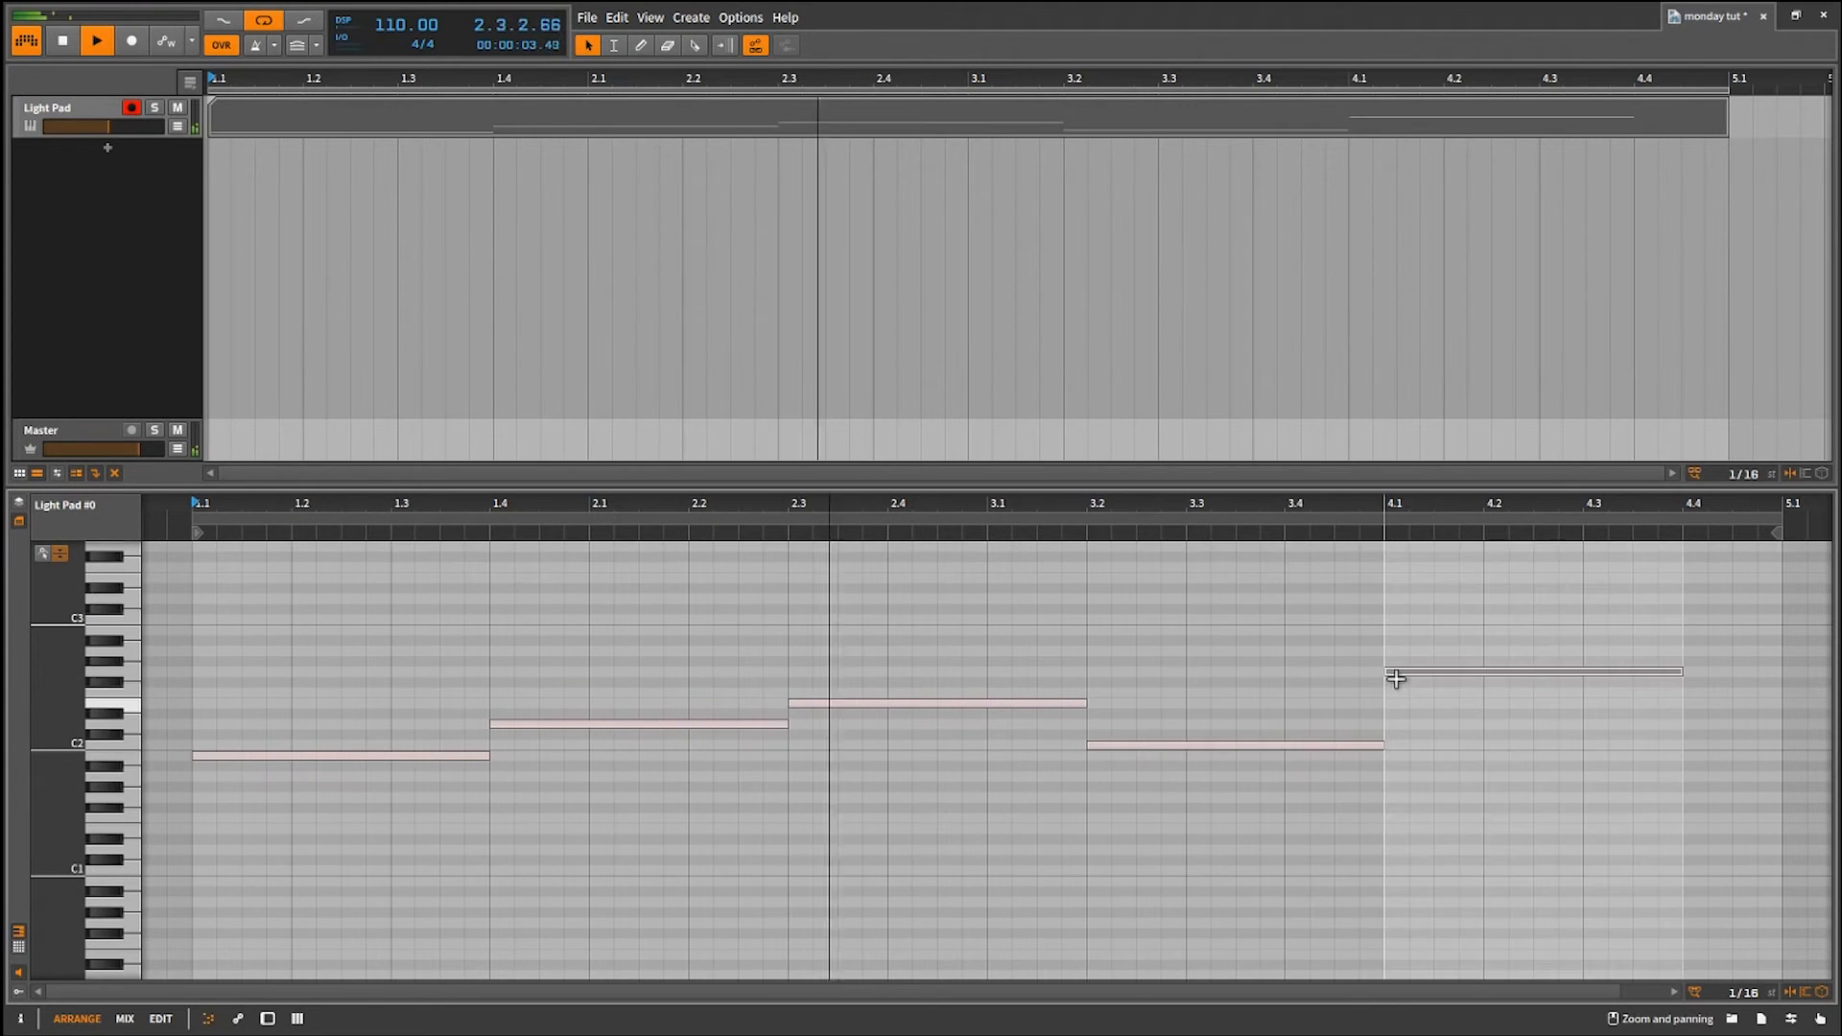
Add an E2 note at 4.4 and trim it to end at the clip's end at 5.1.
double_click(1696, 705)
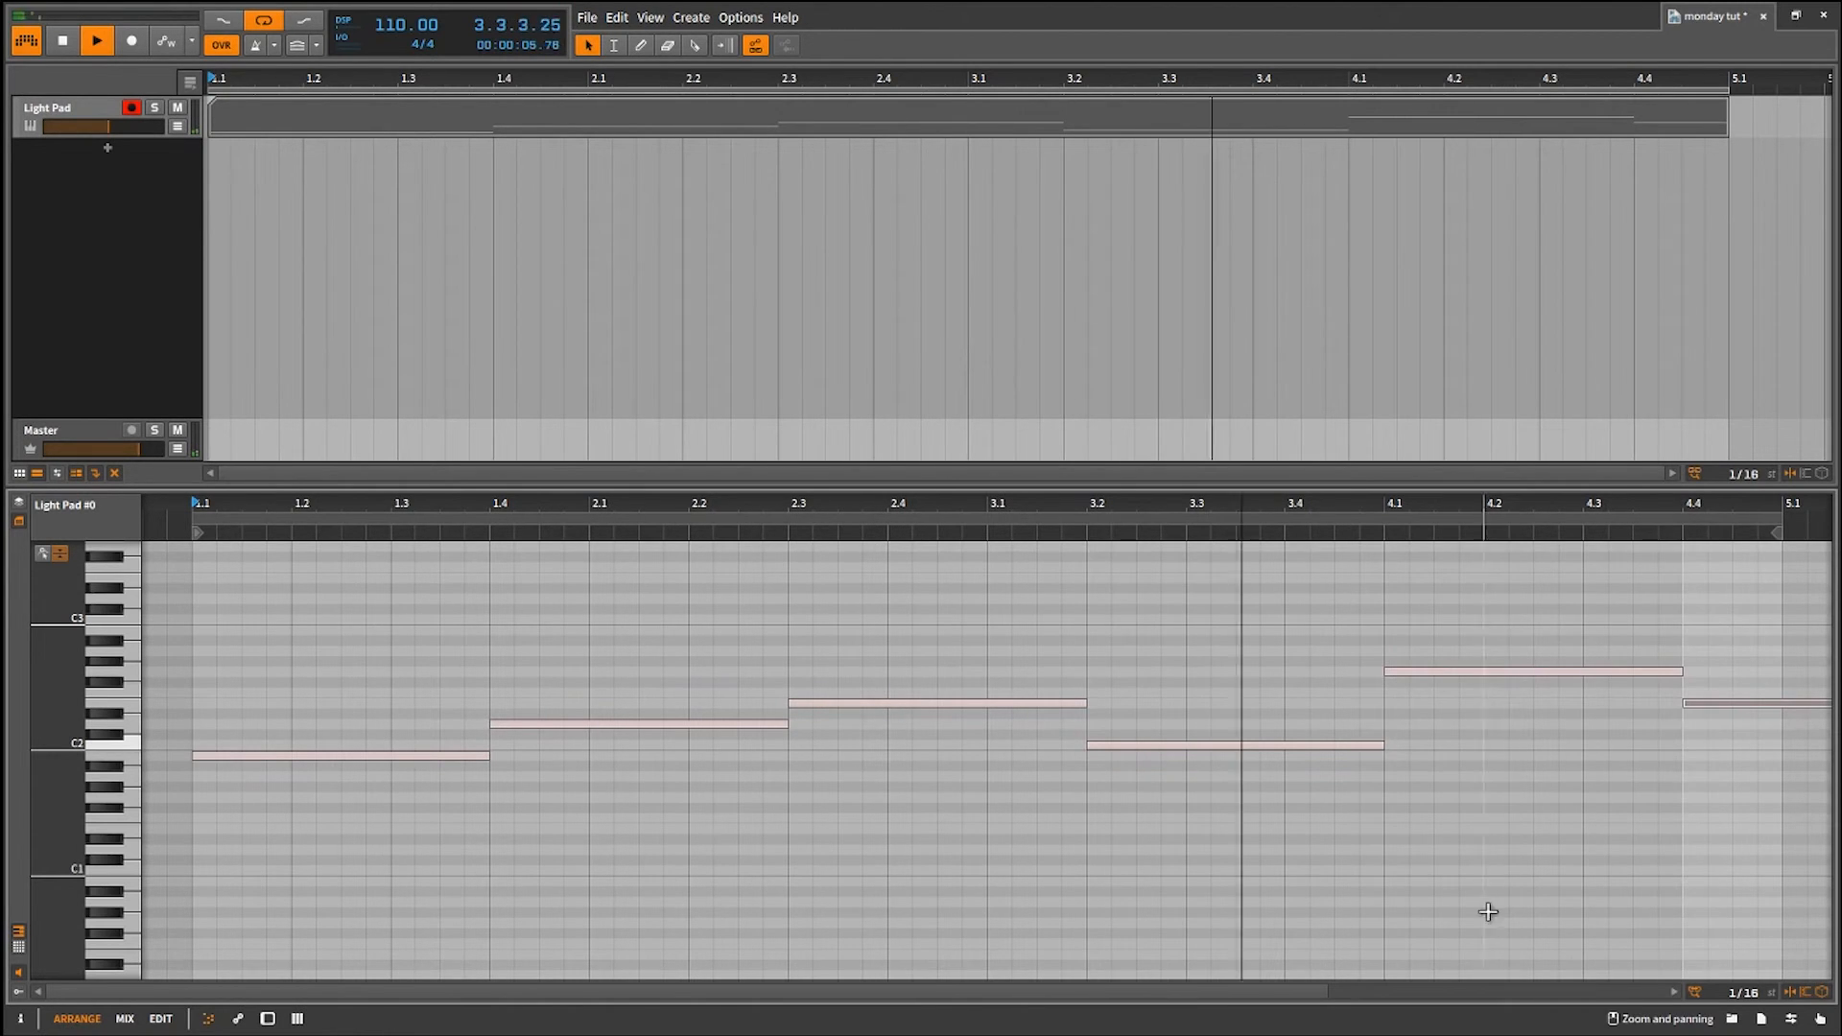
drag(1327, 995, 1603, 996)
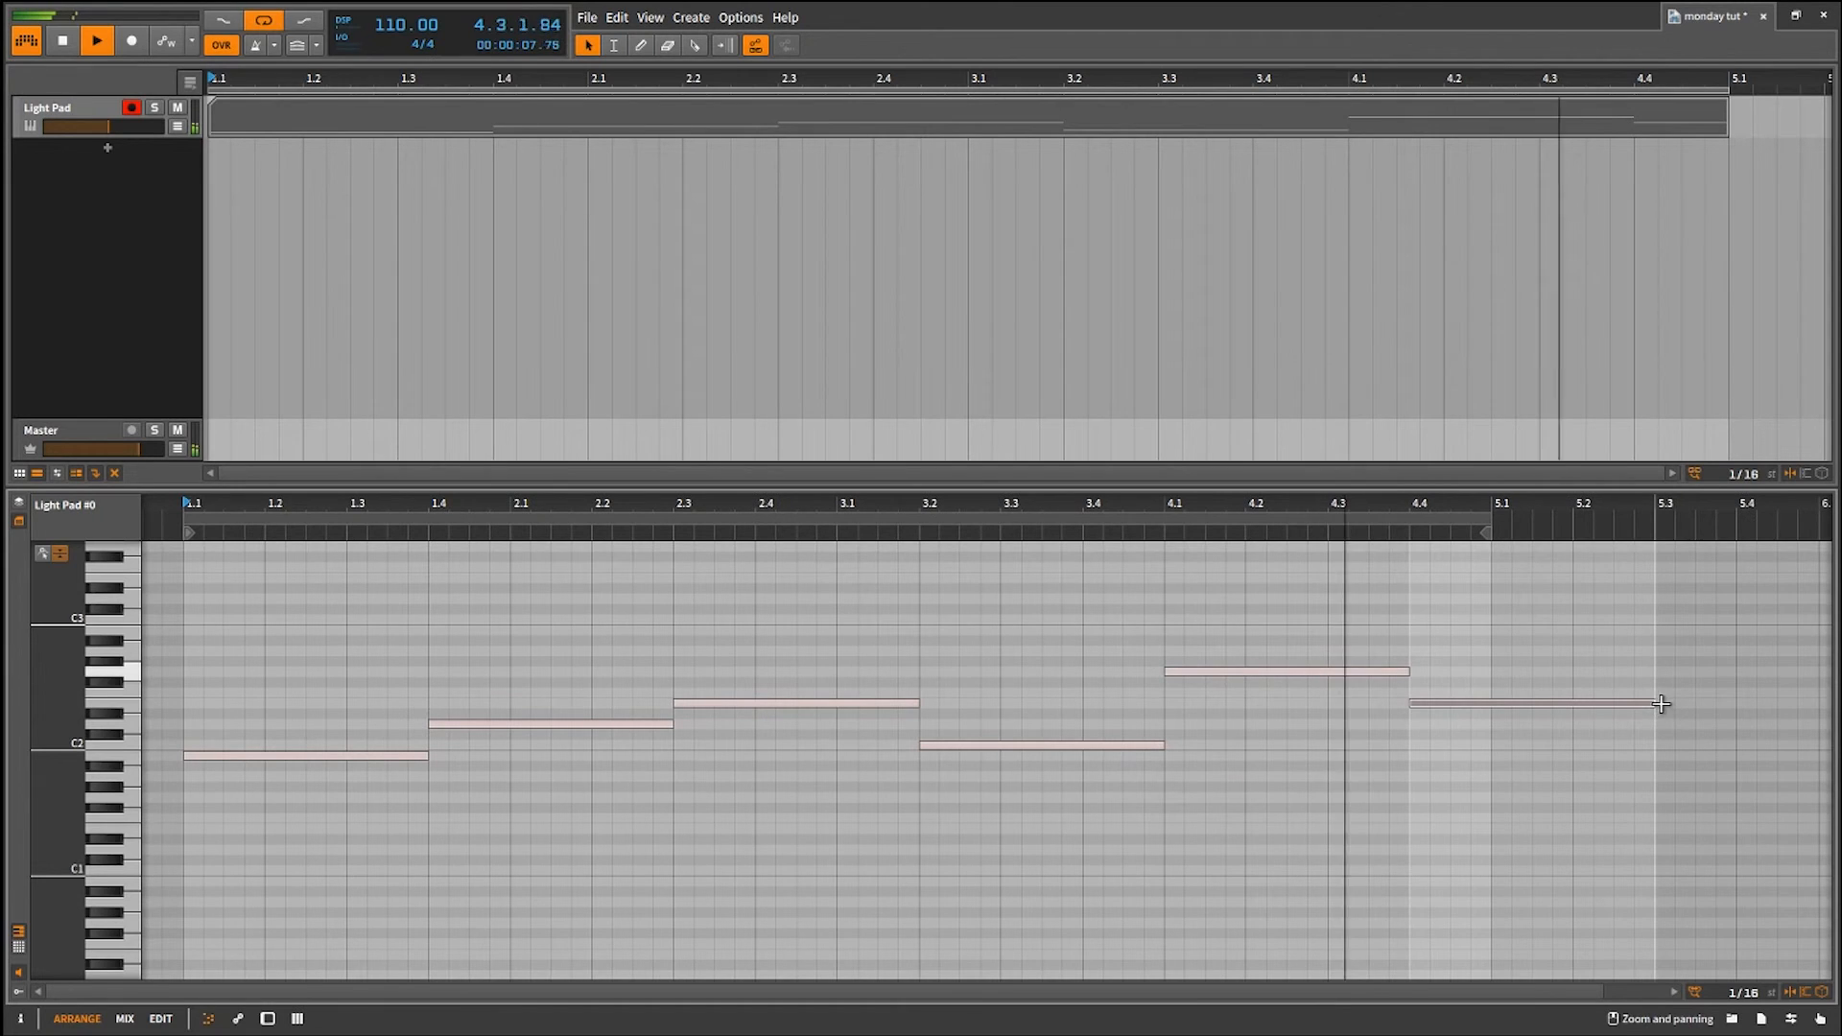
drag(1654, 704, 1493, 707)
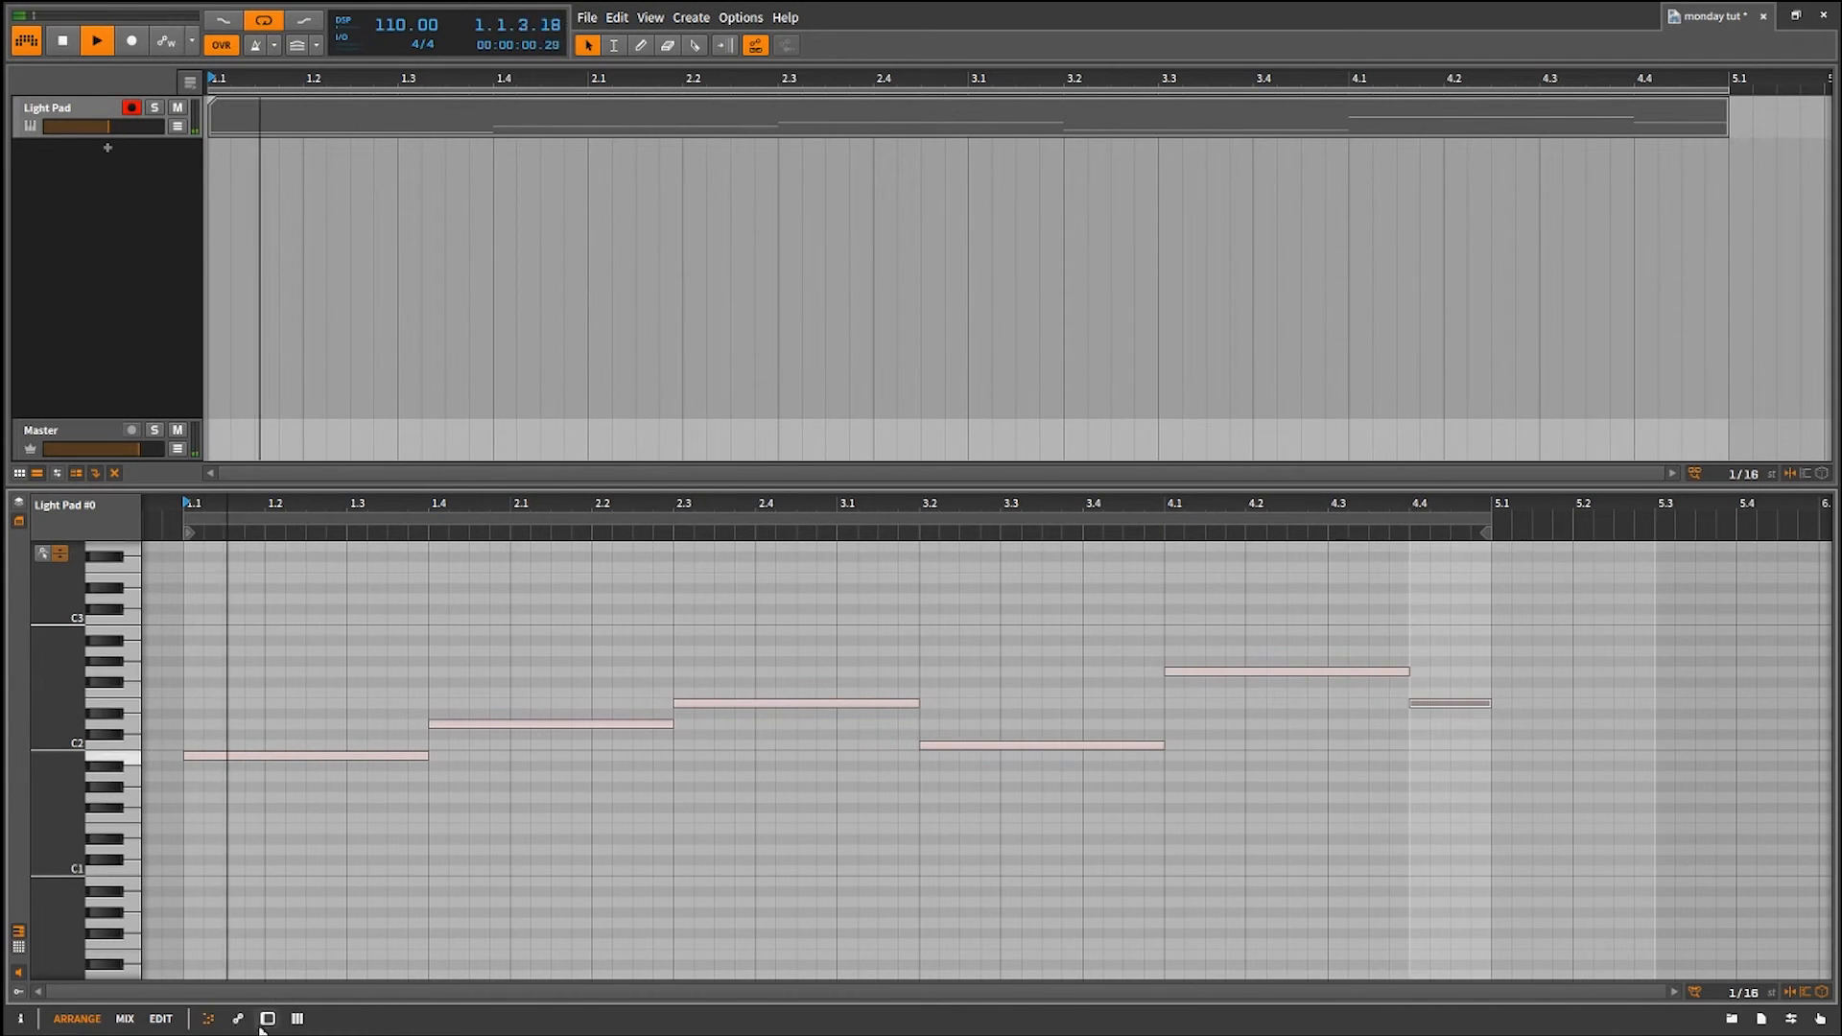
Return to the Light Pad track's device chain and enable retrigger on LFO1 of LFO MOD.
key(d)
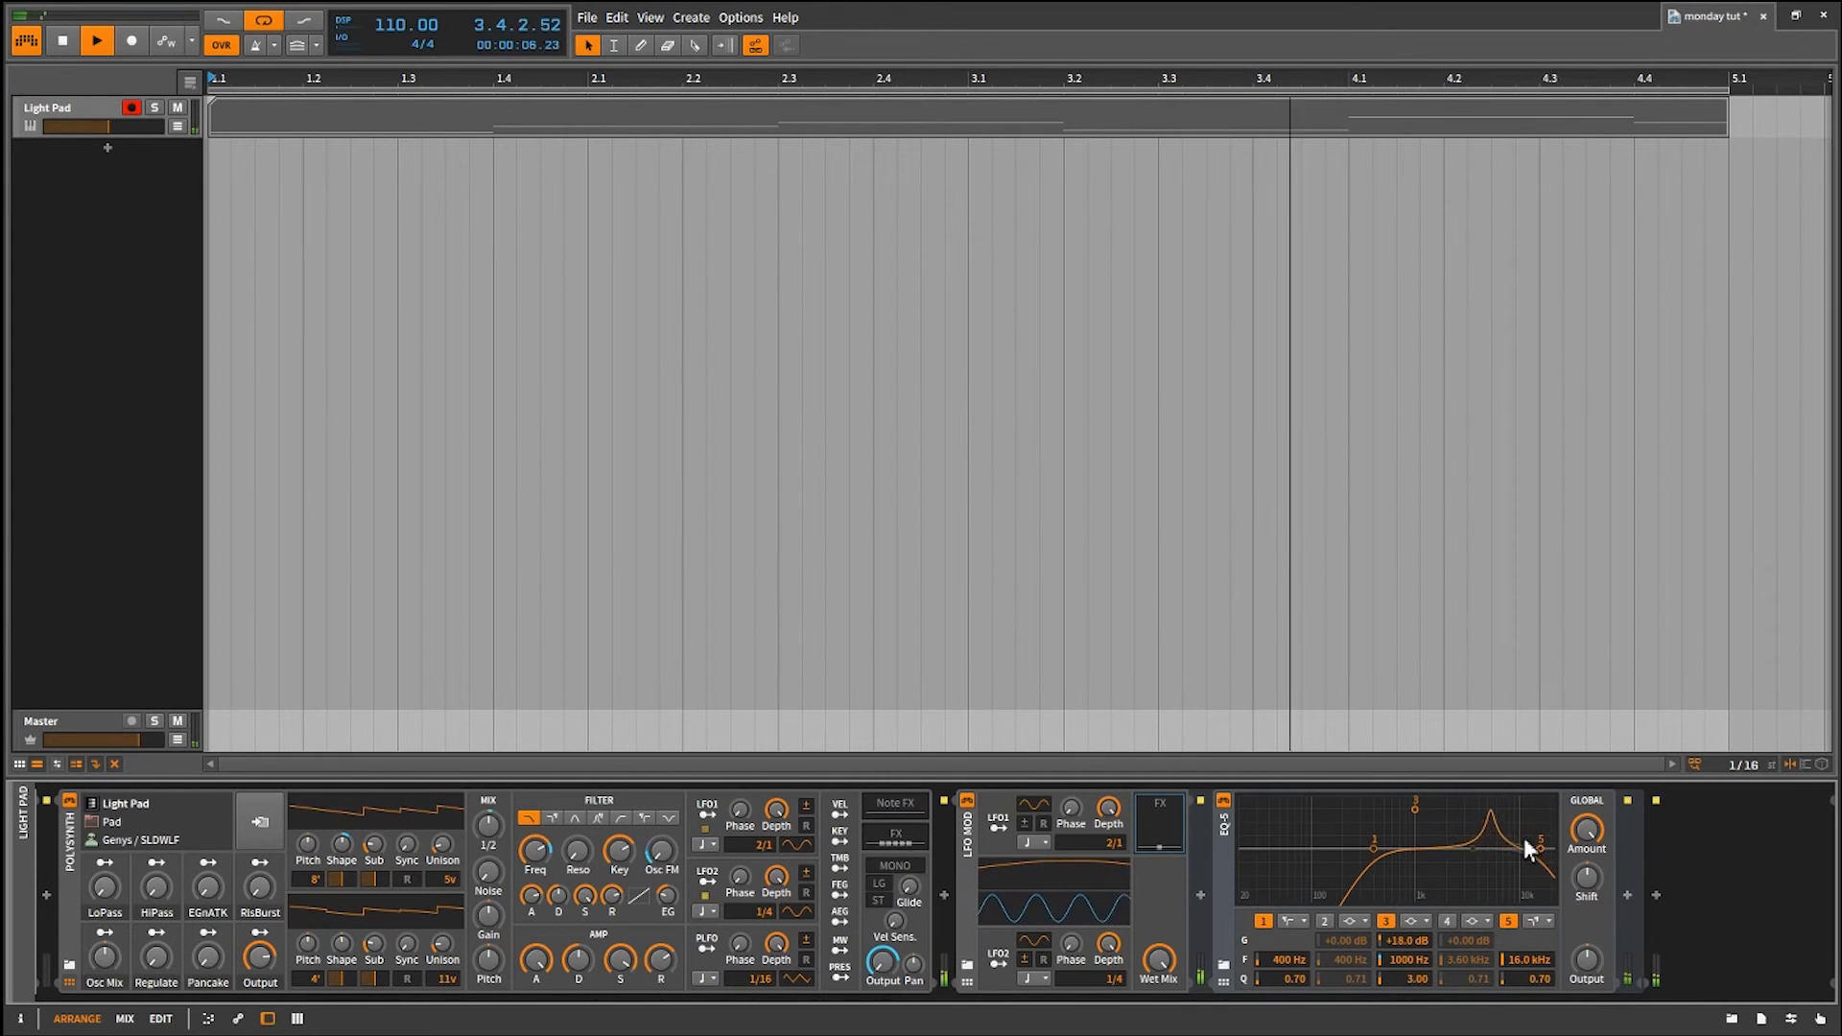
click(1044, 824)
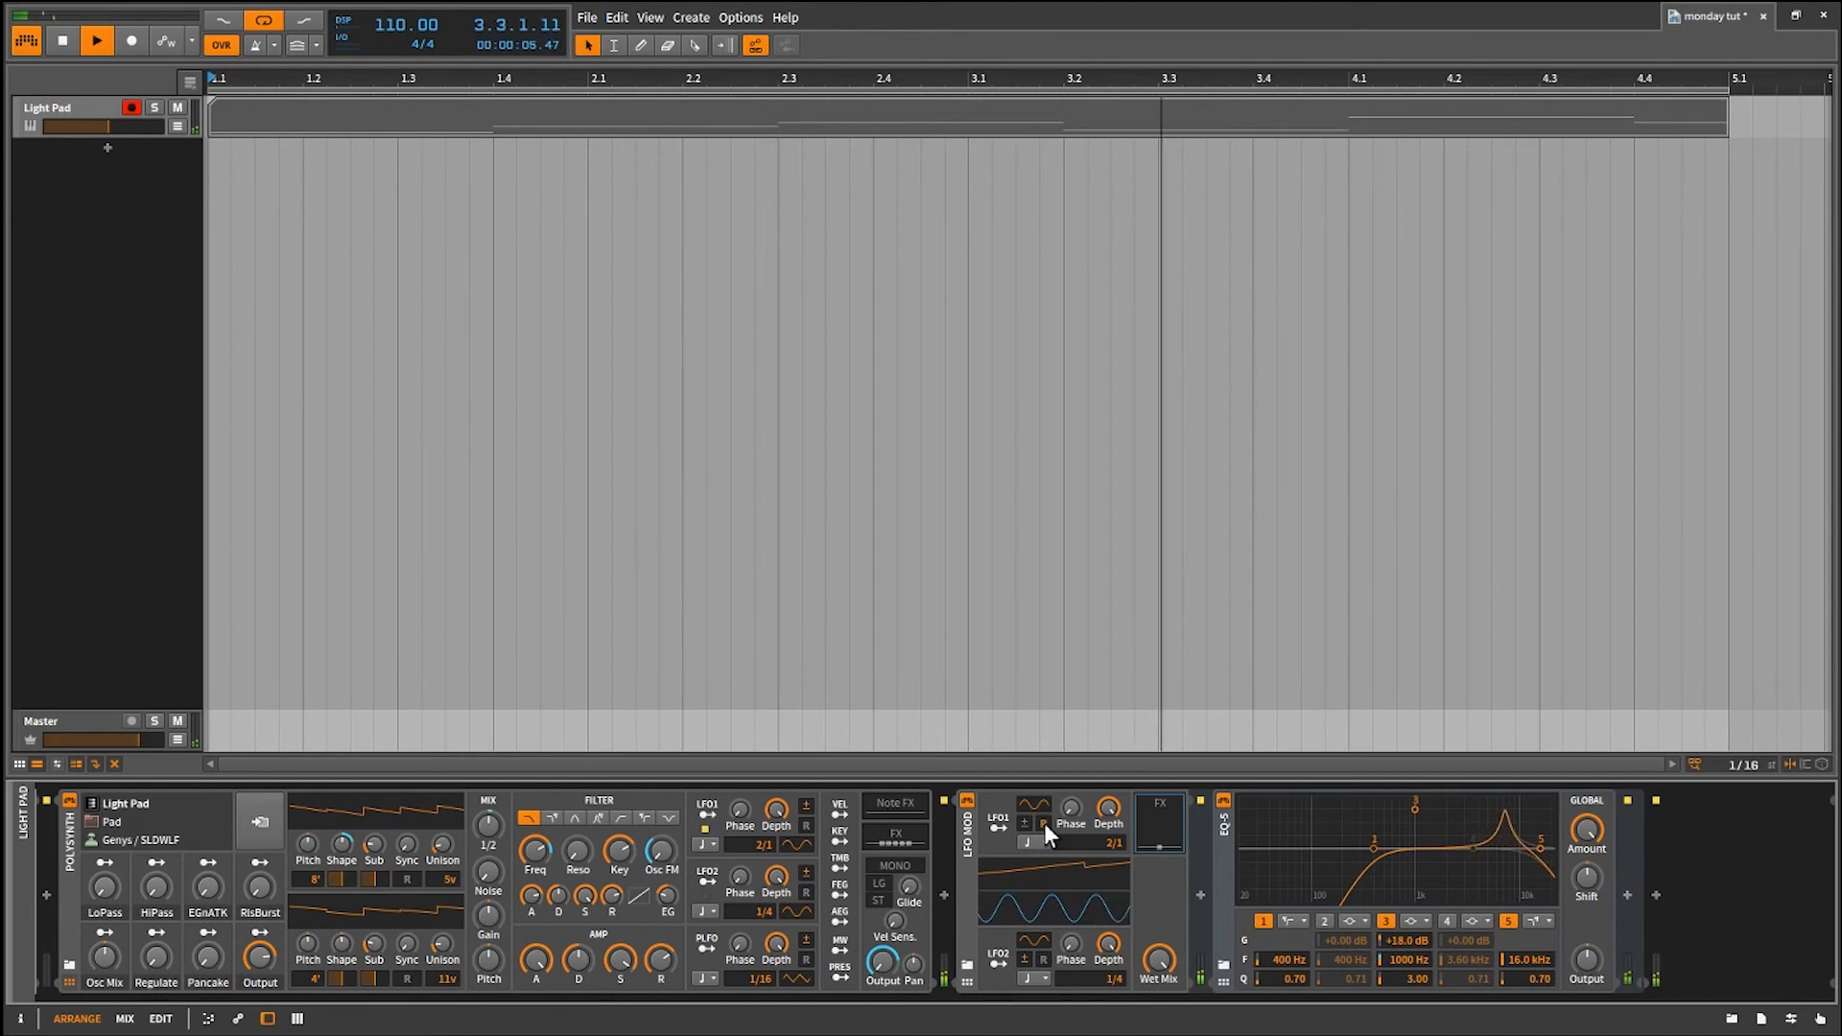